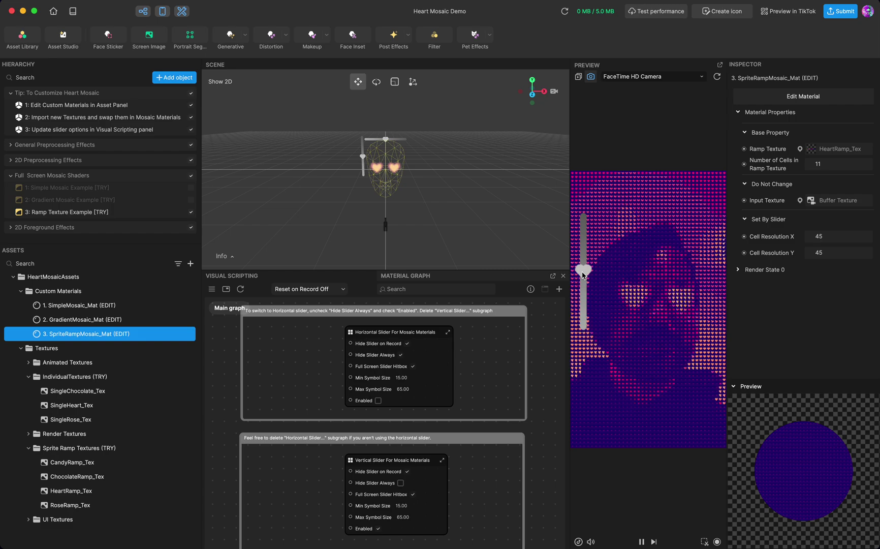
Drag the Preview heart slider down so the camera becomes a mosaic of big pink hearts
drag(583, 270, 589, 338)
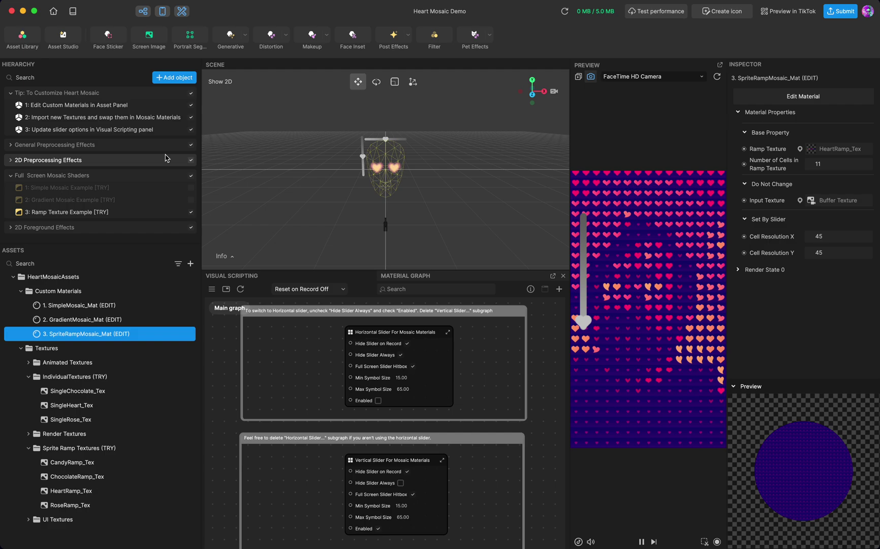
Browse the General and 2D Preprocessing Effects groups in the Hierarchy
click(10, 145)
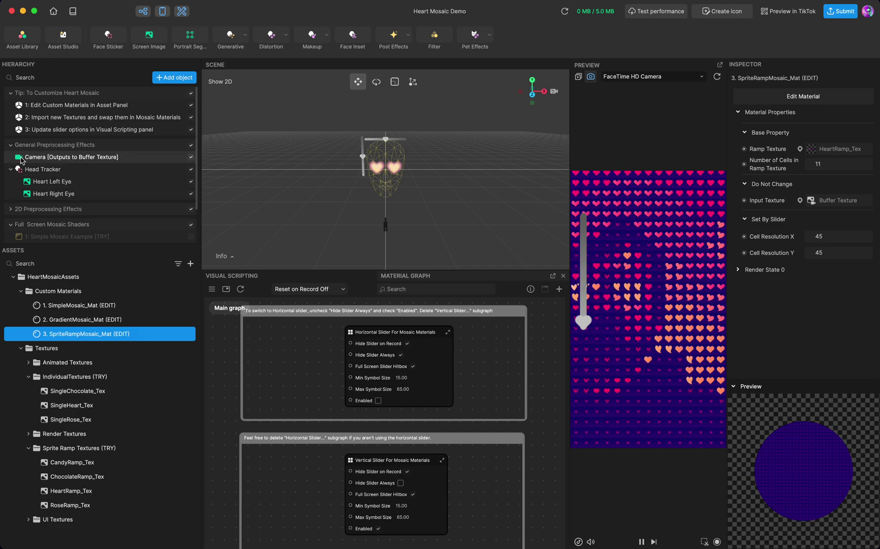
click(9, 145)
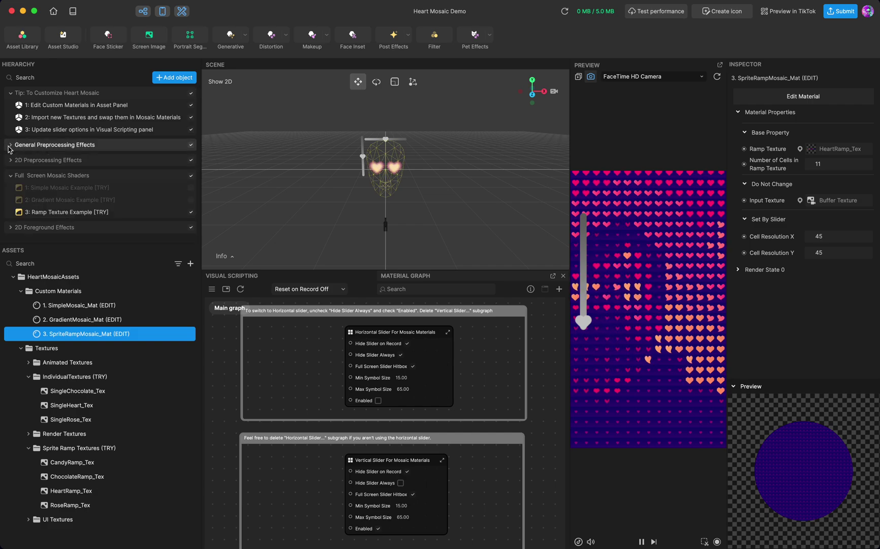
click(9, 145)
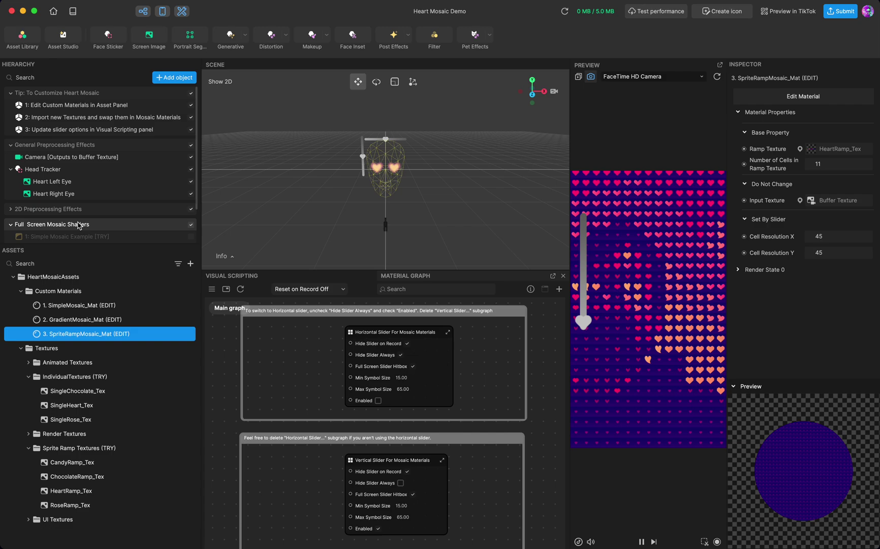
click(10, 209)
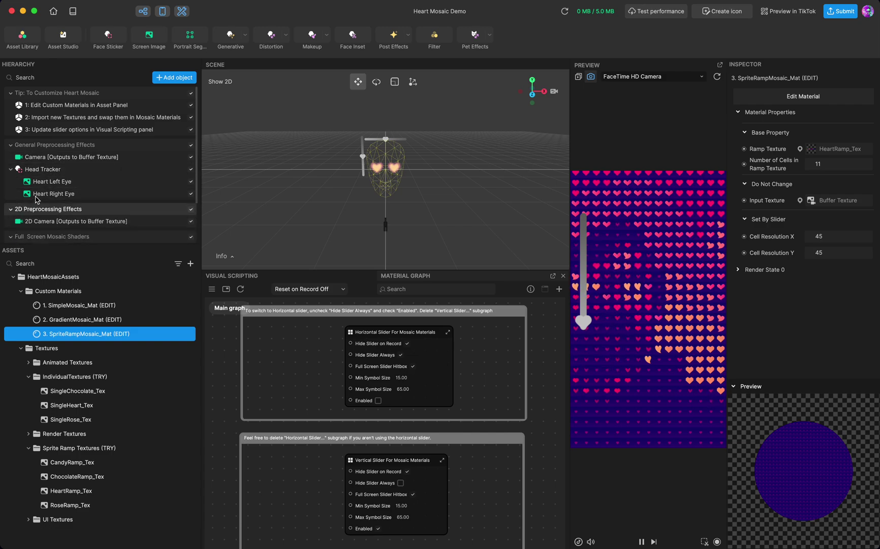
click(10, 209)
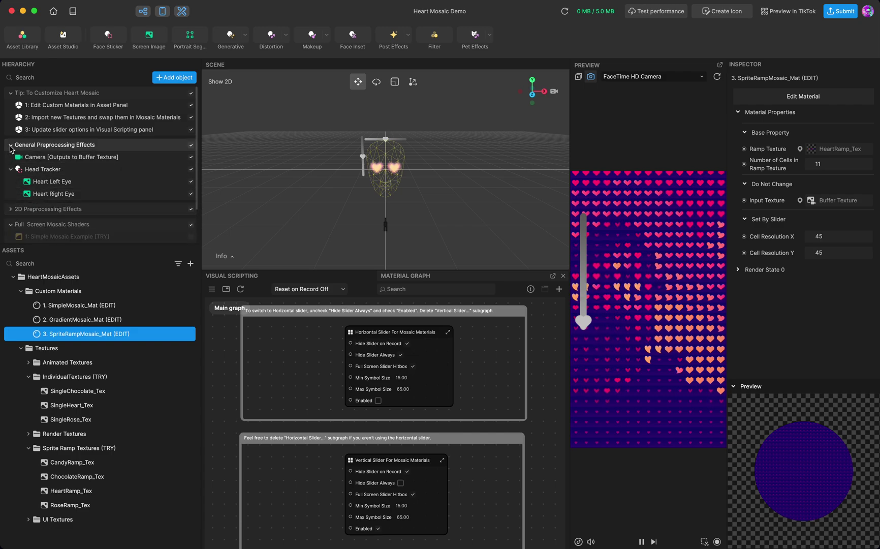
click(10, 146)
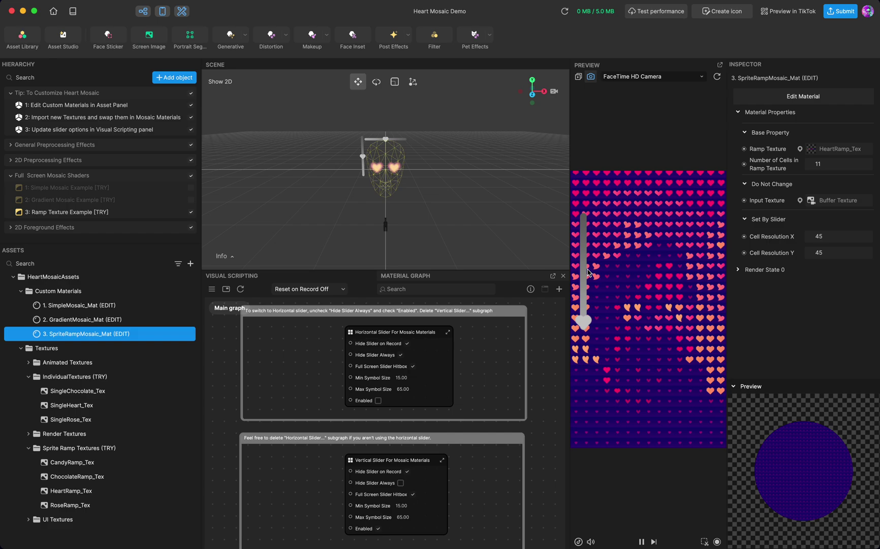
Push the heart slider to the top for the smallest hearts, then recheck the General Preprocessing Effects group
drag(587, 273, 581, 203)
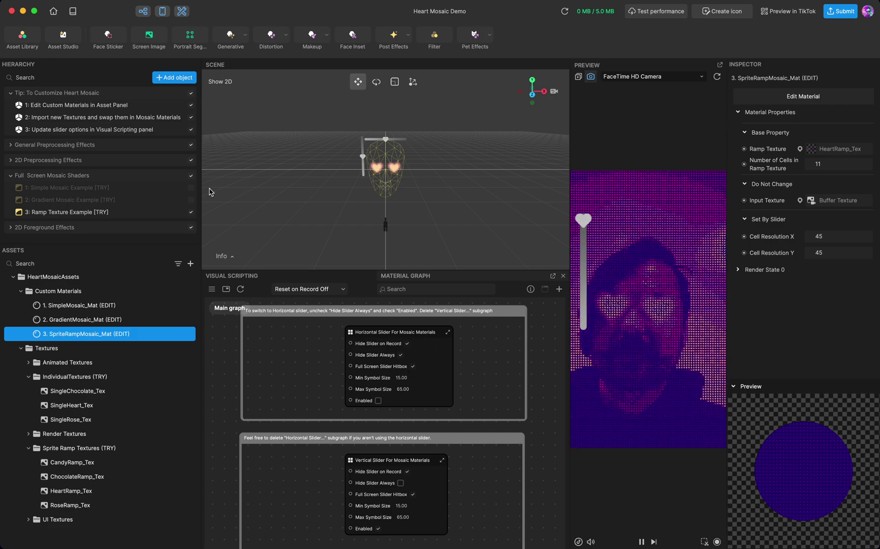
click(10, 145)
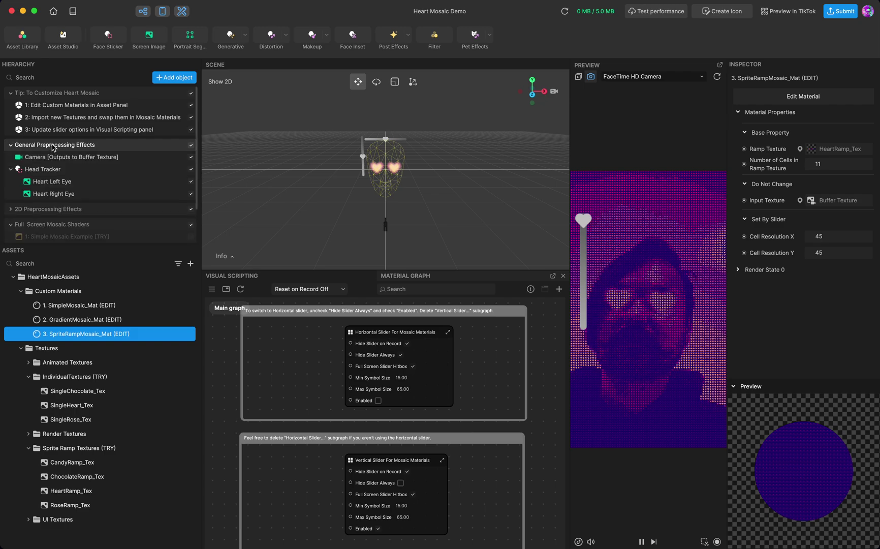
click(11, 145)
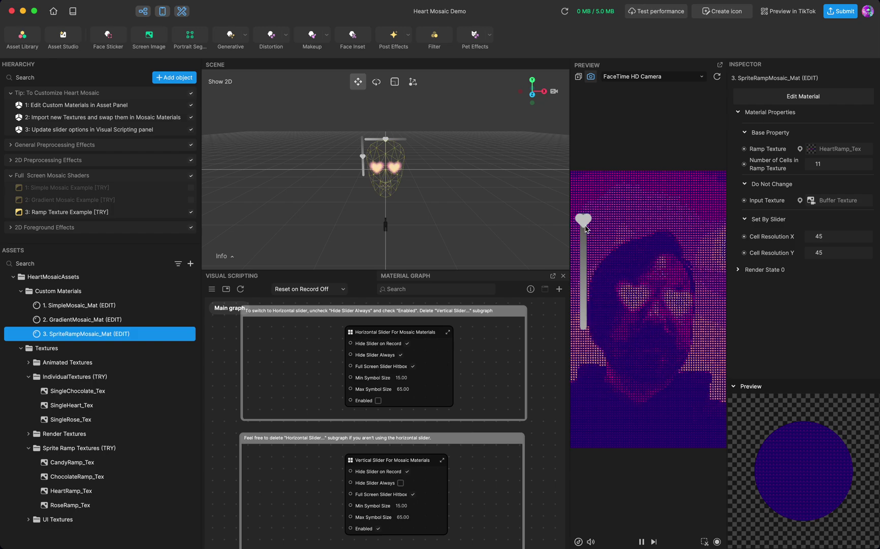
Enlarge the hearts a lot, then back off to a medium mosaic cell size
drag(584, 227, 577, 285)
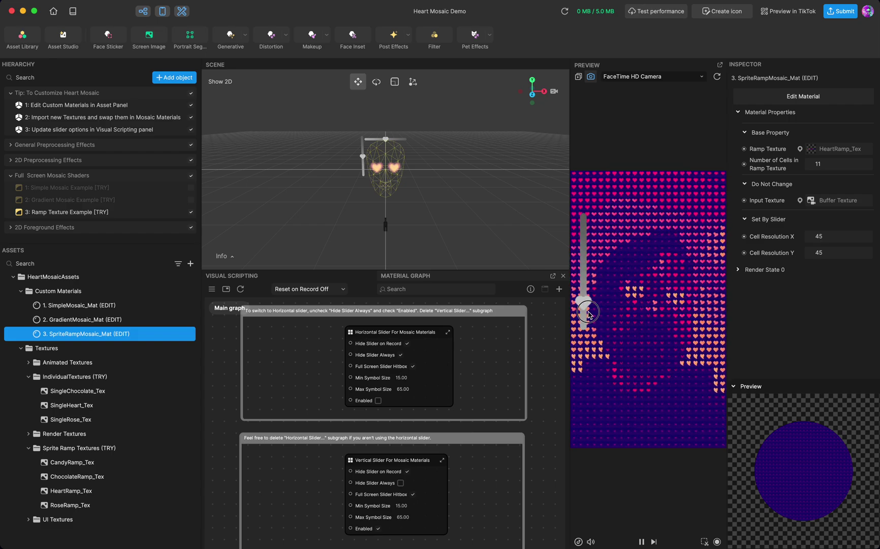
drag(588, 314, 590, 326)
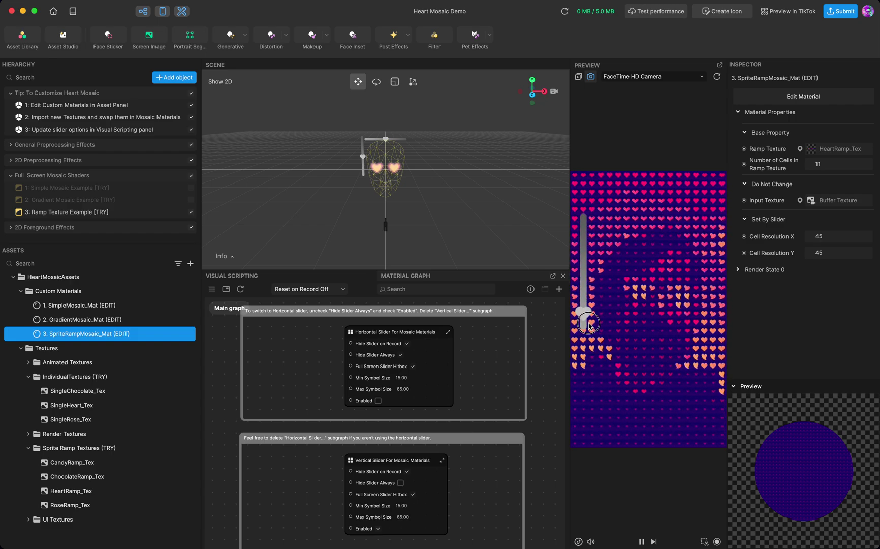
click(580, 242)
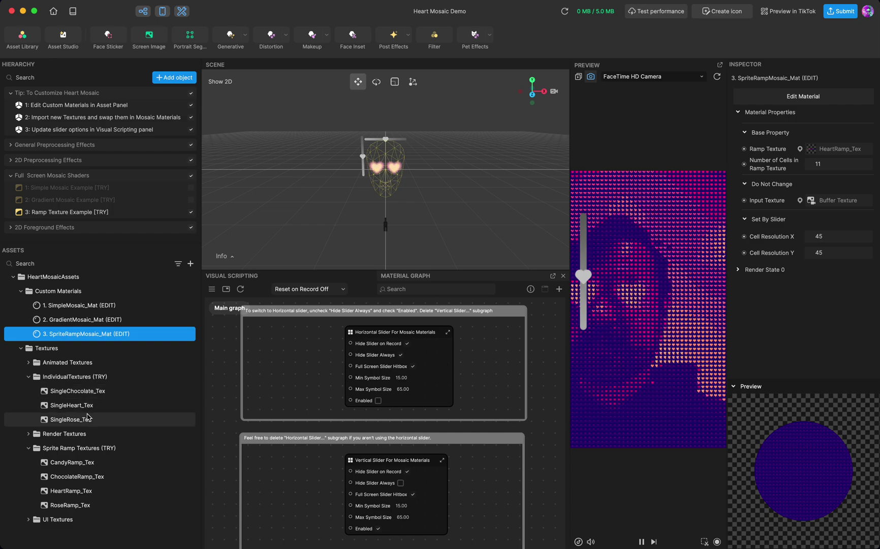
Inspect HeartRamp_Tex (512 × 47 PNG), then try larger and smaller hearts in Preview
click(77, 491)
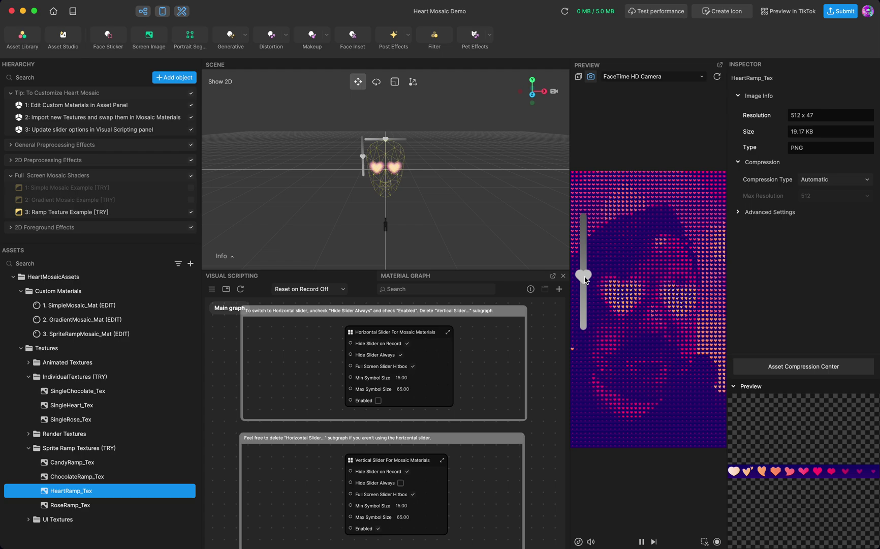
drag(584, 247, 583, 325)
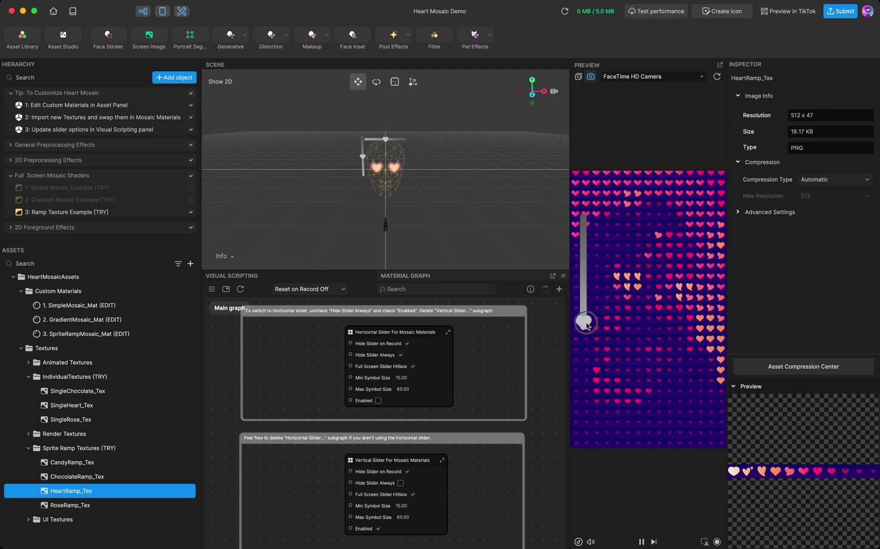
drag(583, 320, 584, 262)
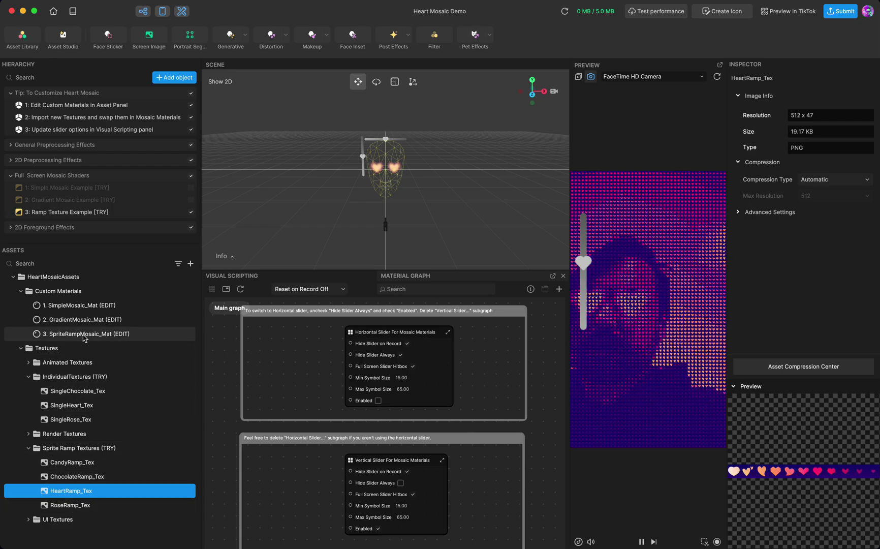
Show 3. SpriteRampMosaic_Mat's properties (HeartRamp_Tex, 11 cells, 45 × 45) and nudge the heart size
click(159, 330)
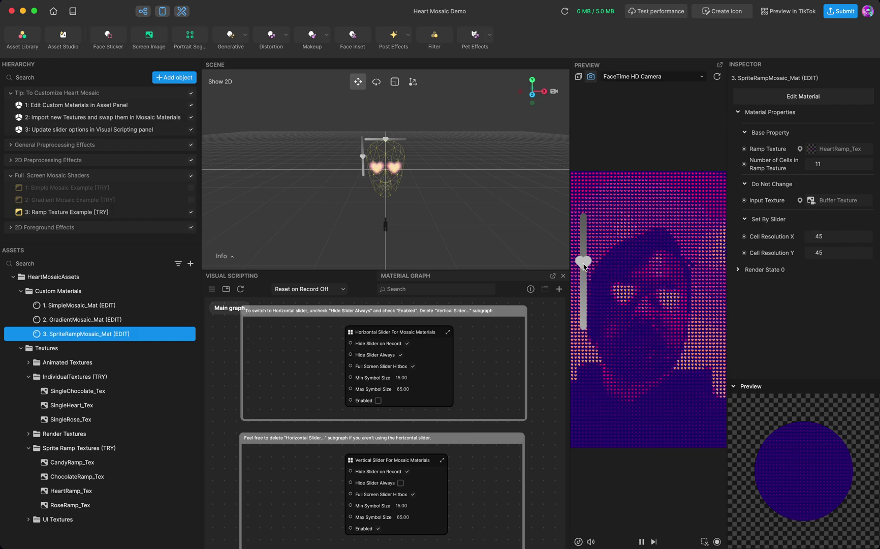
mouse_move(584, 267)
mouse_down()
mouse_move(583, 249)
mouse_move(583, 270)
mouse_move(584, 259)
mouse_up()
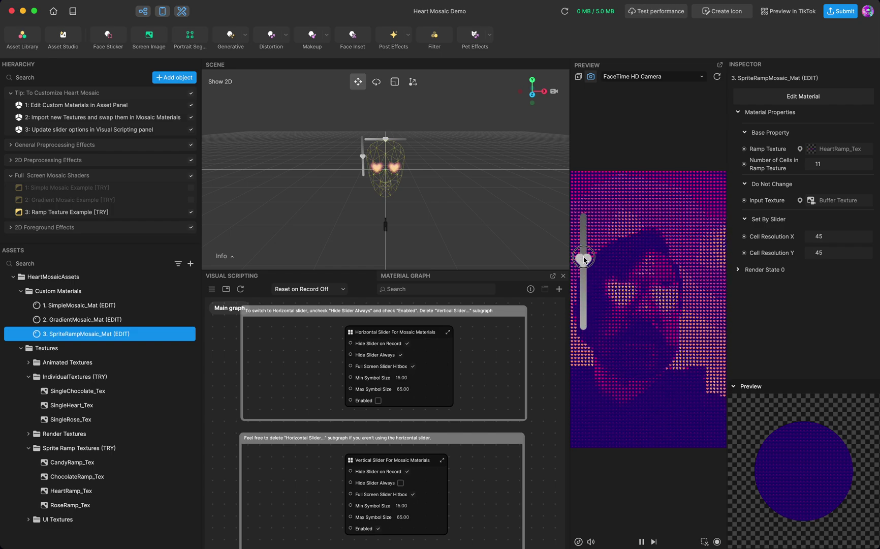
Show 2. GradientMosaic_Mat, enable 2: Gradient Mosaic Example, and test larger and smaller heart sizes
click(99, 322)
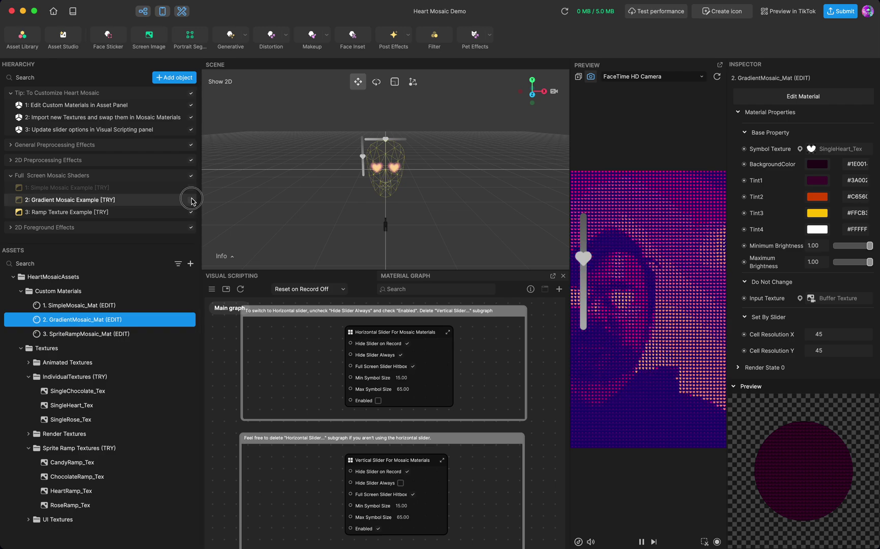
click(190, 200)
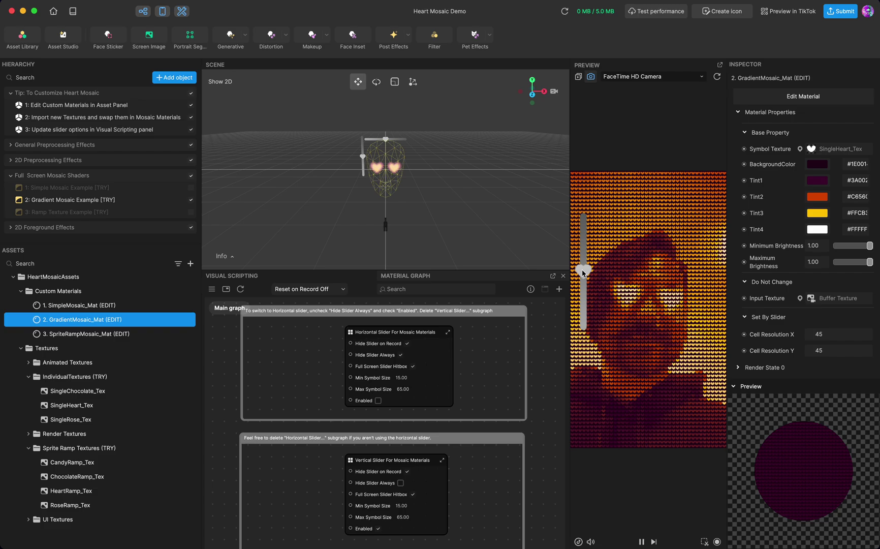
drag(582, 273, 573, 333)
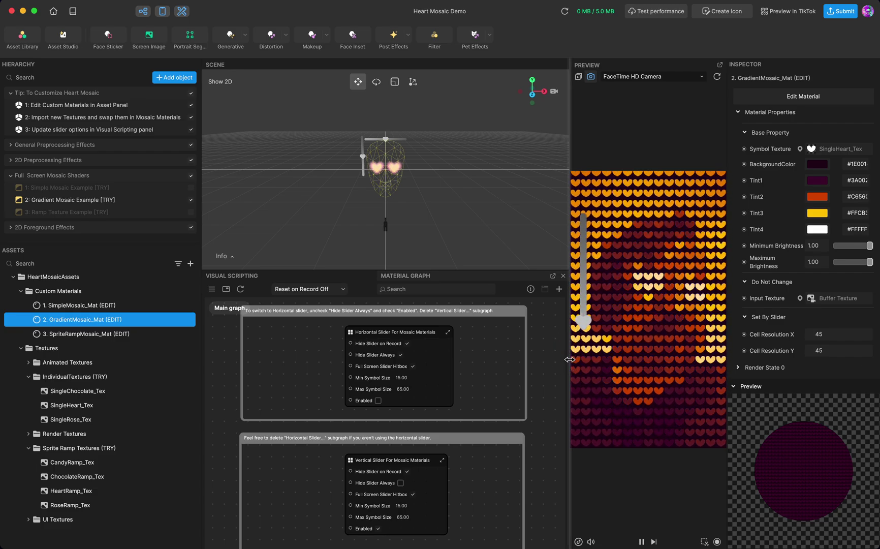
drag(584, 330, 583, 289)
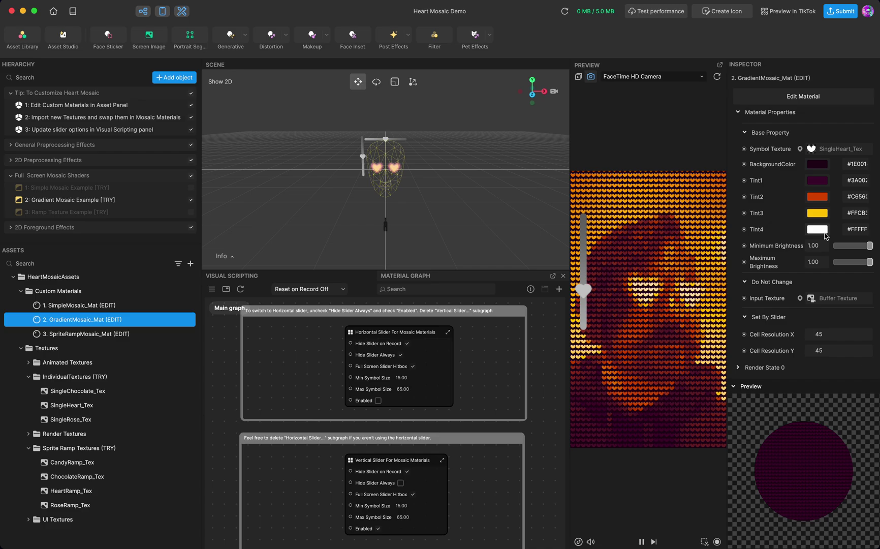
drag(583, 302, 583, 280)
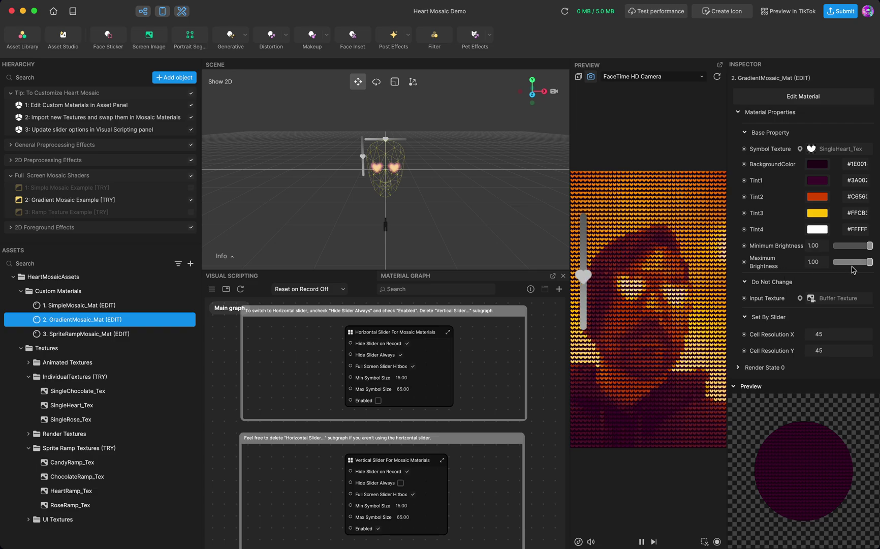
drag(870, 249, 828, 256)
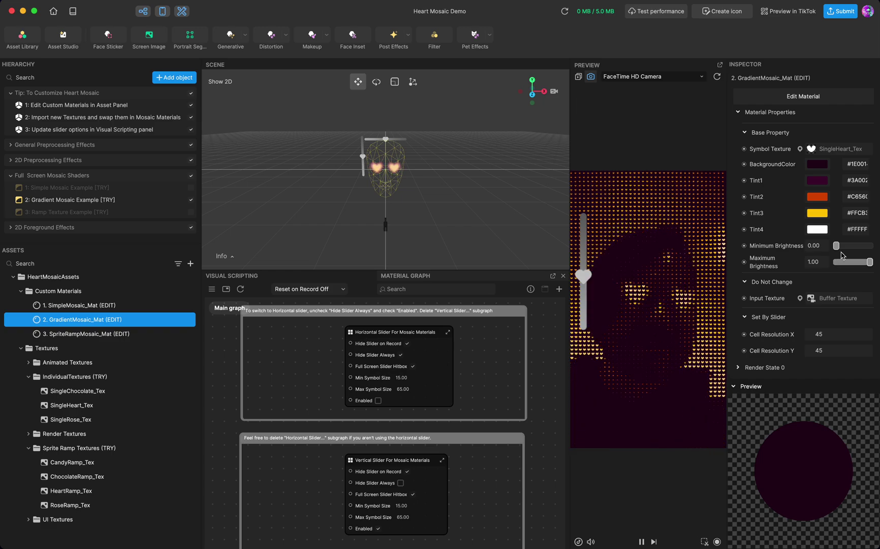
drag(835, 246, 857, 251)
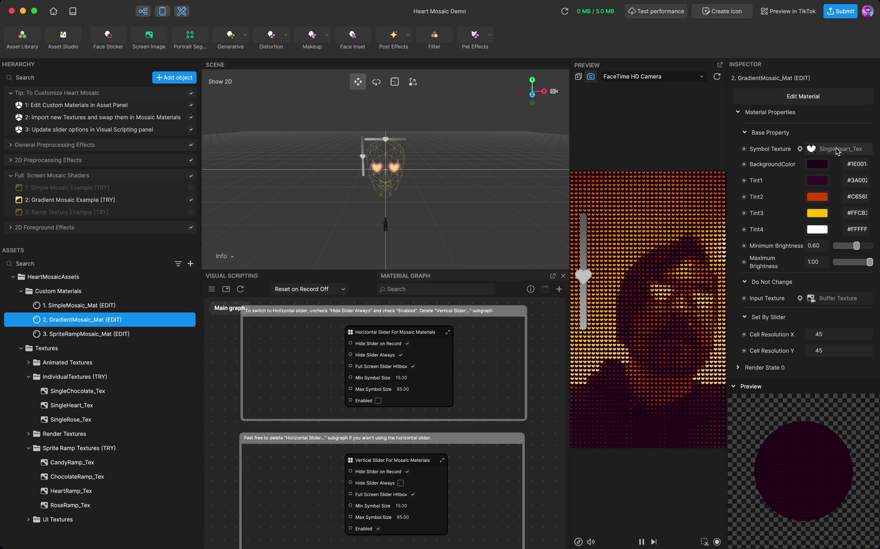
mouse_move(814, 153)
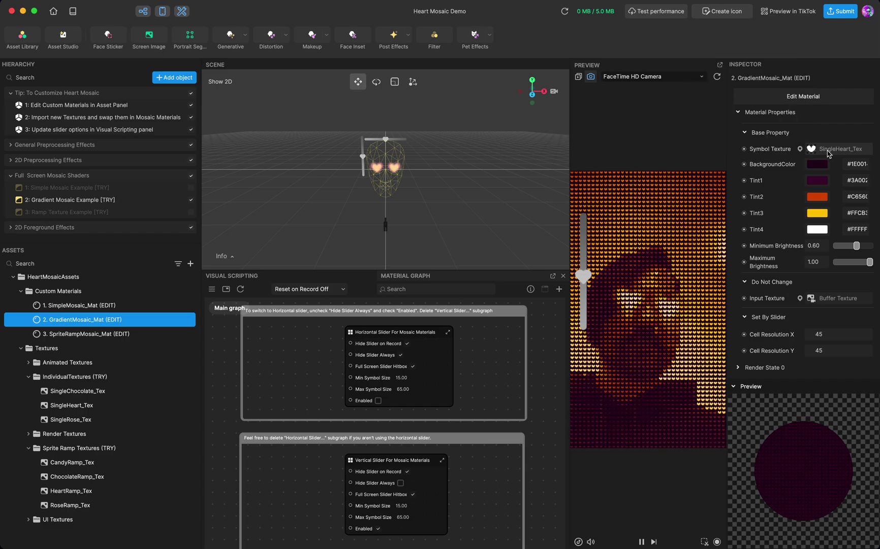
Set the Symbol Texture to SingleRose_Tex and try different rose sizes in Preview
click(811, 151)
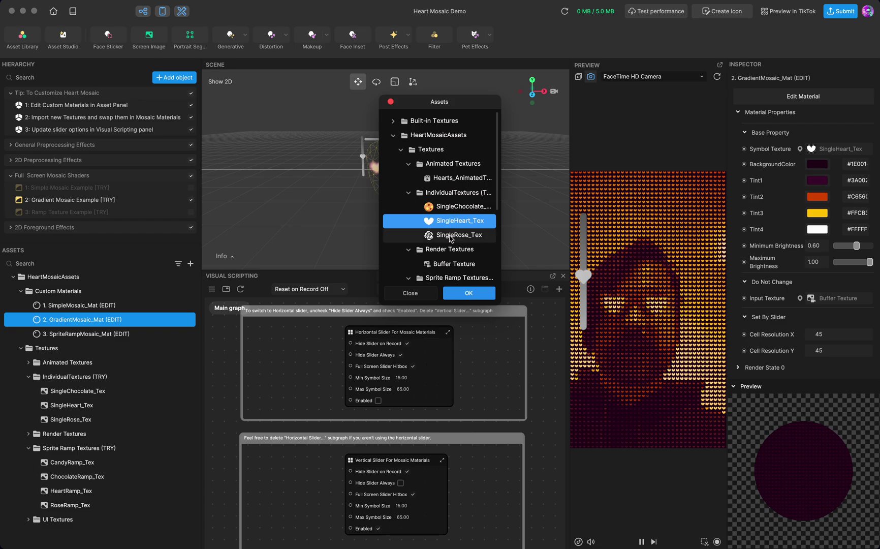
click(454, 235)
click(468, 294)
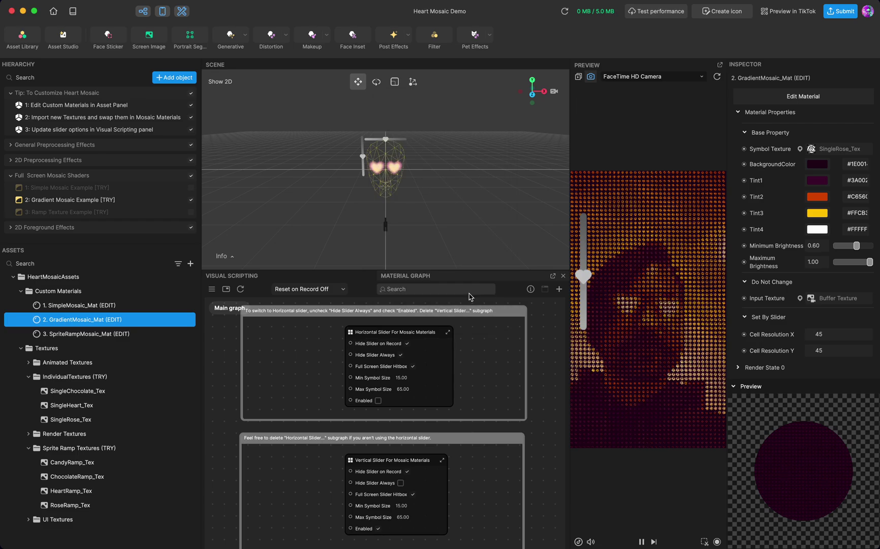
drag(581, 276, 584, 301)
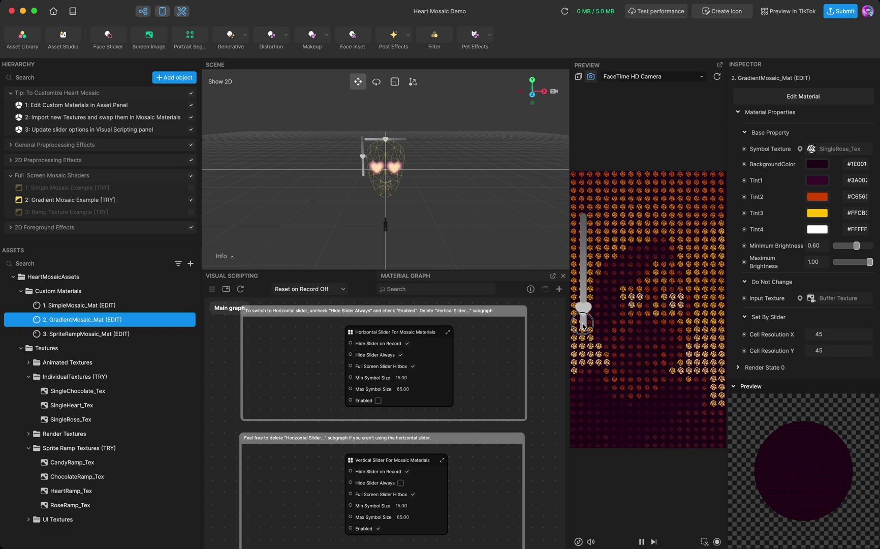
drag(583, 325, 583, 272)
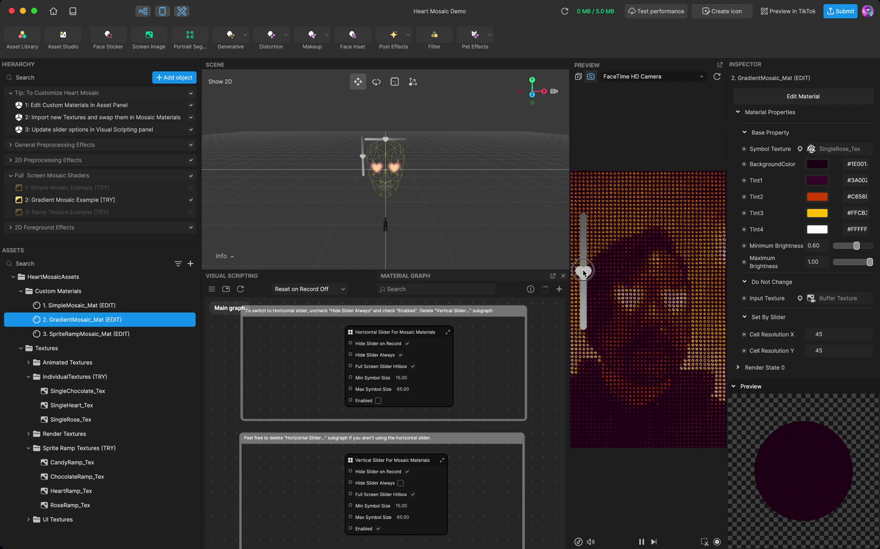
Untick '2: Gradient Mosaic Example [TRY]' and tick '1: Simple Mosaic Example [TRY]' in the Hierarchy
click(192, 203)
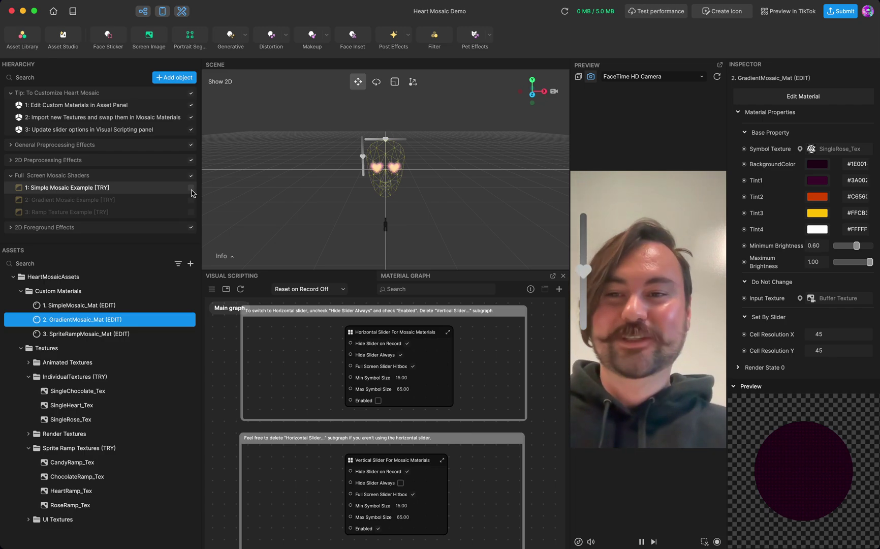
click(191, 189)
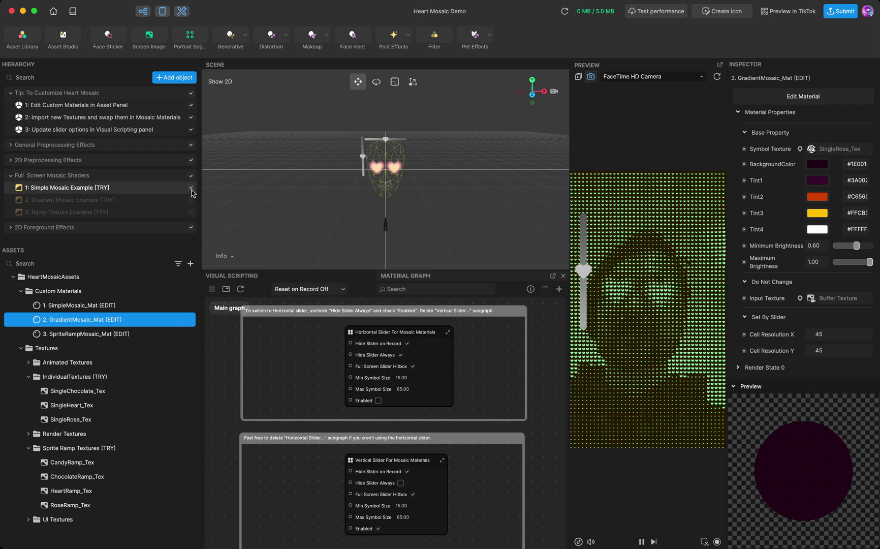
Select 1. SimpleMosaic_Mat to view its SingleHeart_Tex symbol, green tint and 45 × 45 cells
click(57, 306)
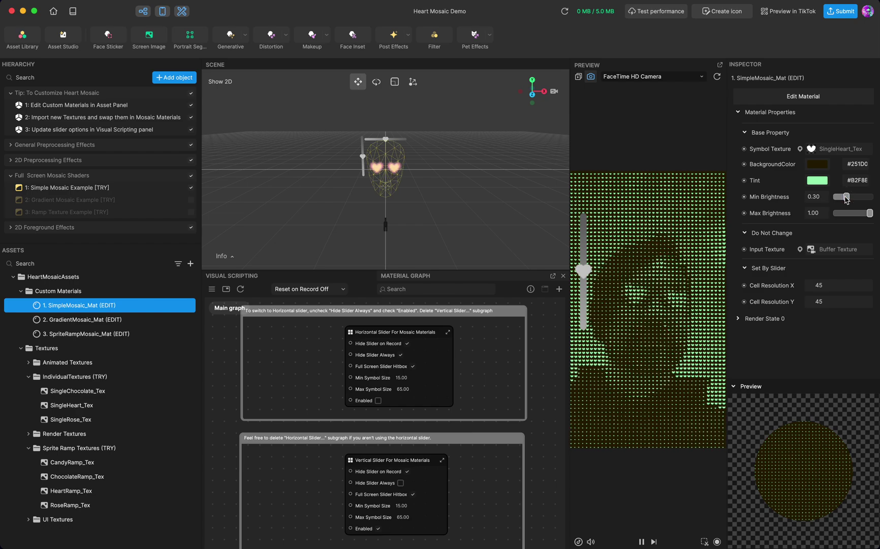
mouse_move(811, 151)
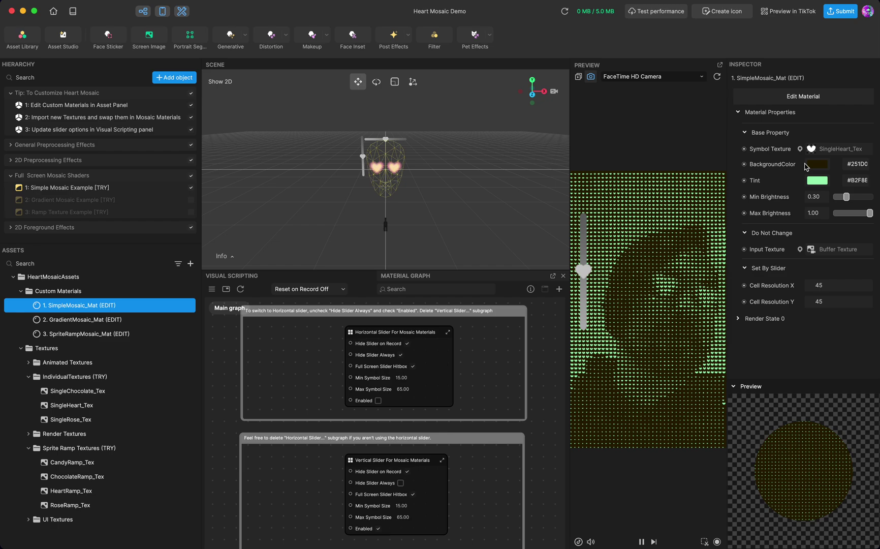
Set the mosaic BackgroundColor to yellow #FFC700
click(822, 166)
drag(770, 162, 826, 85)
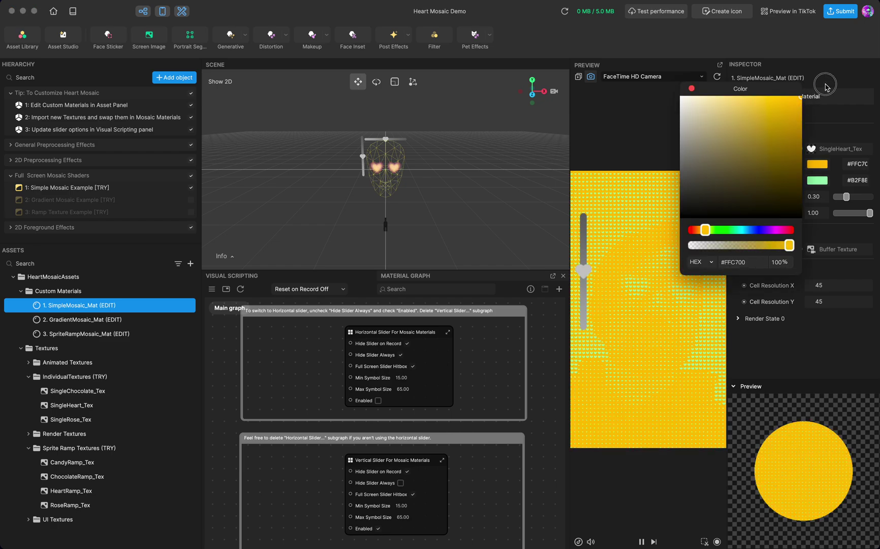
click(692, 88)
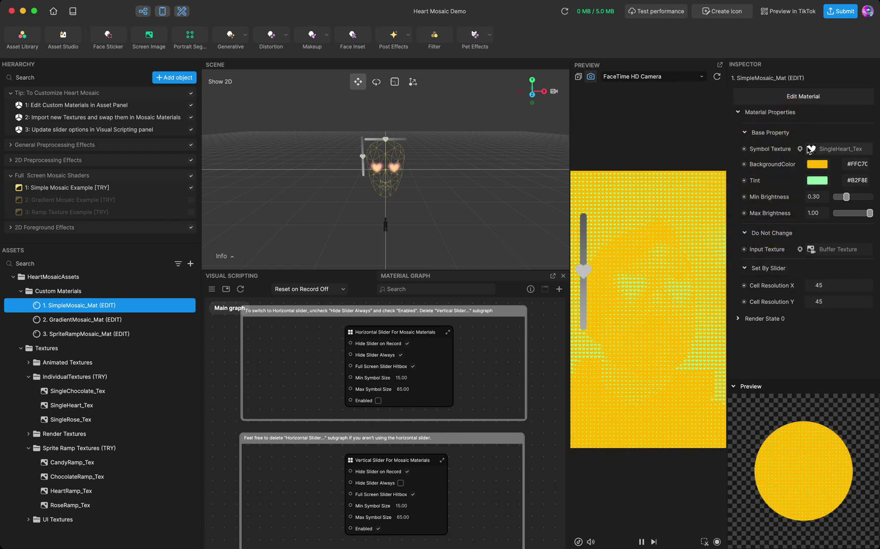
Set the Tint to black #000000 and lower Min Brightness to 0.00
click(817, 180)
click(698, 198)
drag(668, 227, 676, 242)
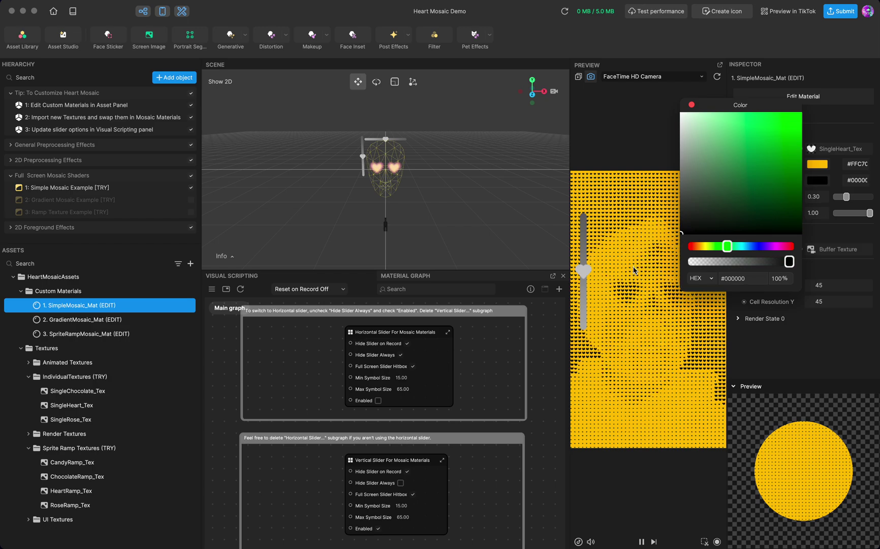
click(691, 105)
mouse_move(845, 196)
mouse_down()
mouse_move(826, 196)
mouse_move(838, 197)
mouse_up()
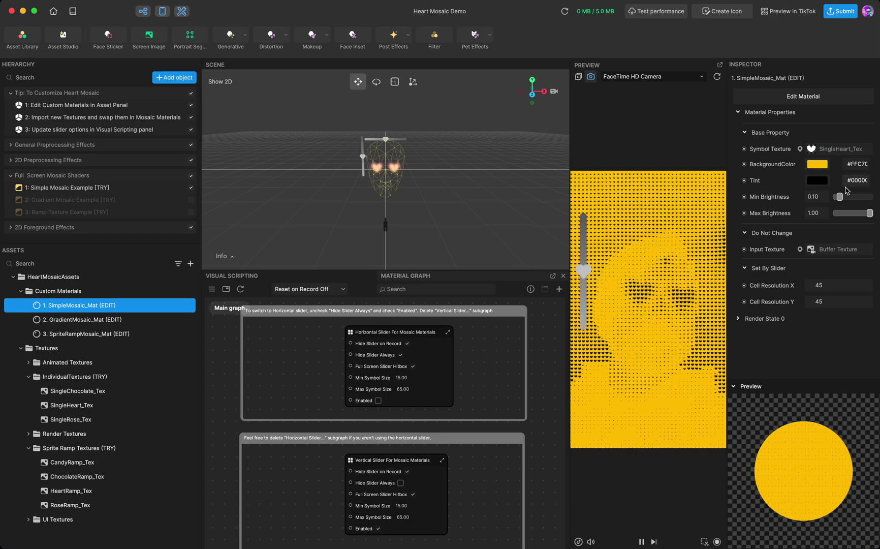
drag(839, 196, 800, 199)
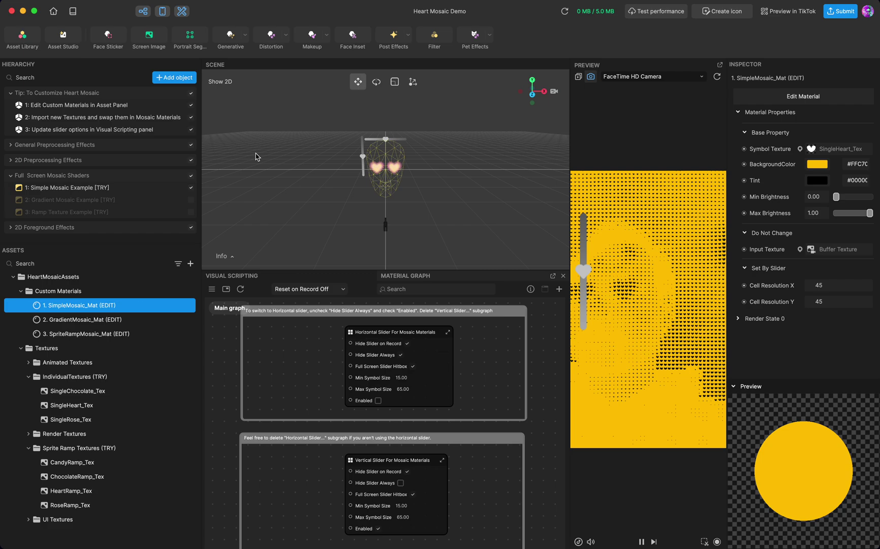
Enable '2: Gradient Mosaic Example', disable '1: Simple Mosaic Example', and expand '2D Foreground Effects'
click(191, 199)
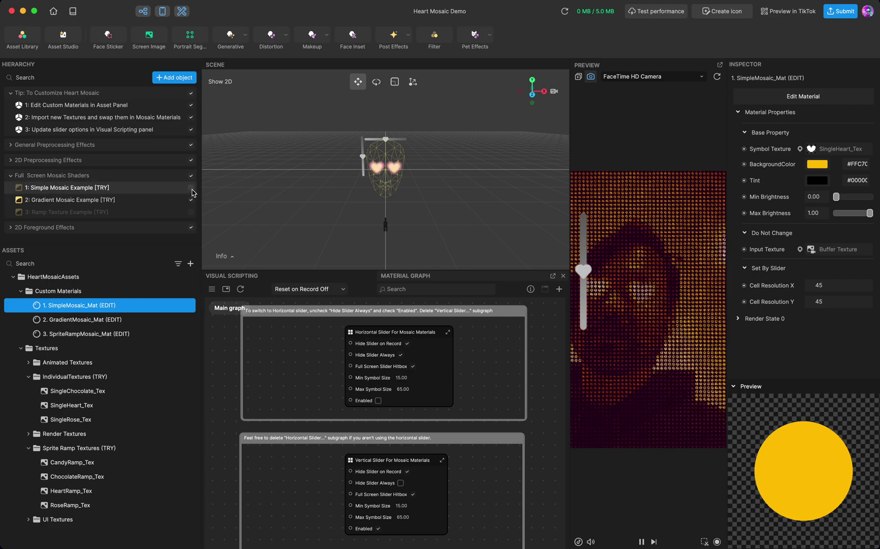
click(191, 187)
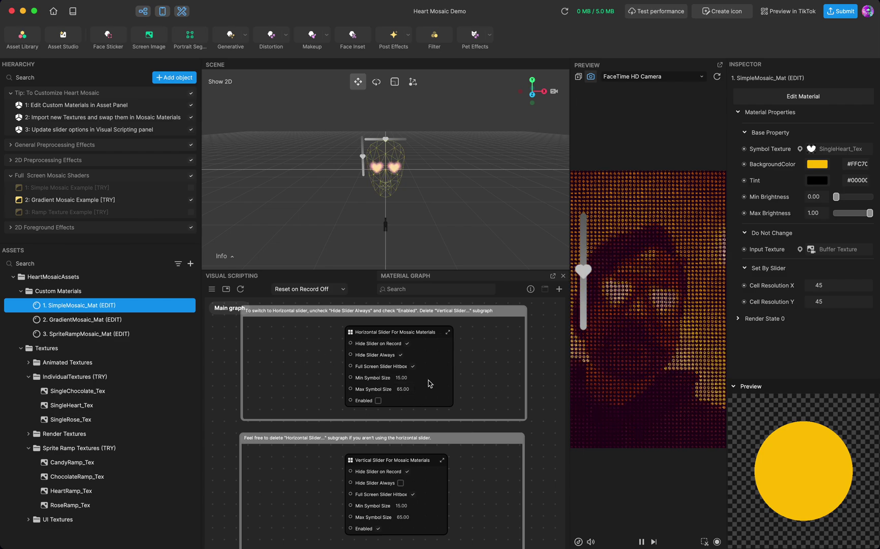
scroll(472, 475, down, 1)
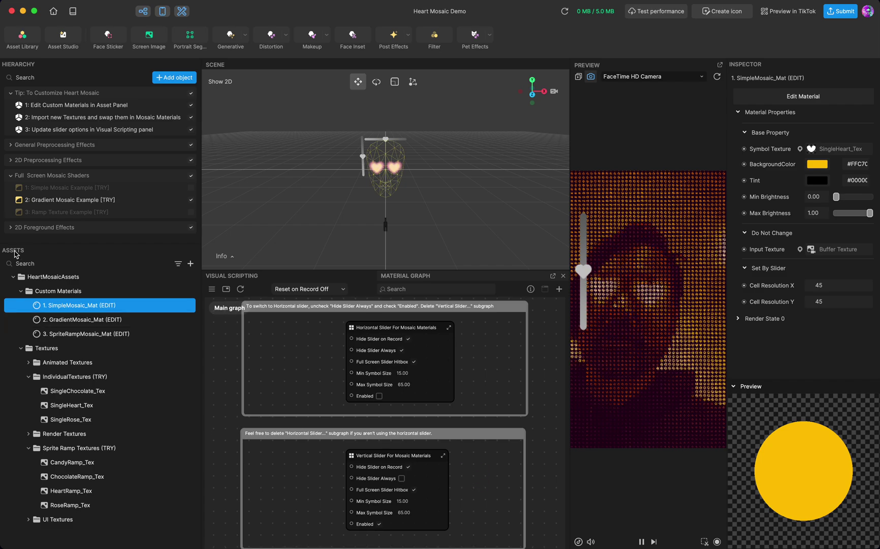
drag(28, 246, 28, 357)
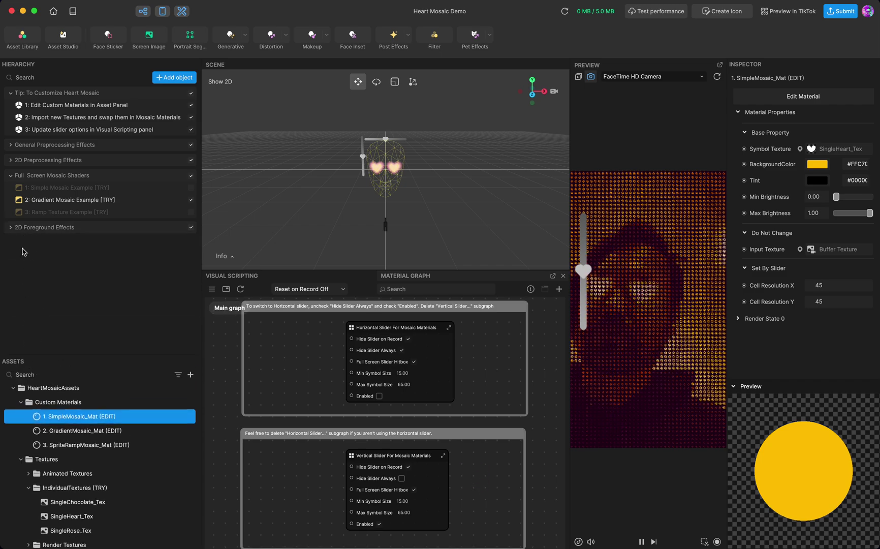
click(11, 228)
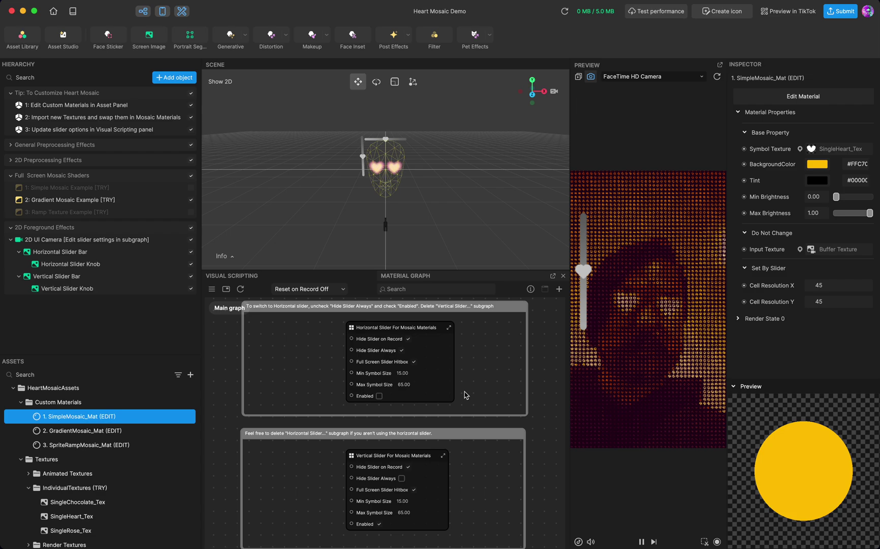
Enable the Horizontal Slider node and show it; hide and disable the Vertical Slider node
click(379, 397)
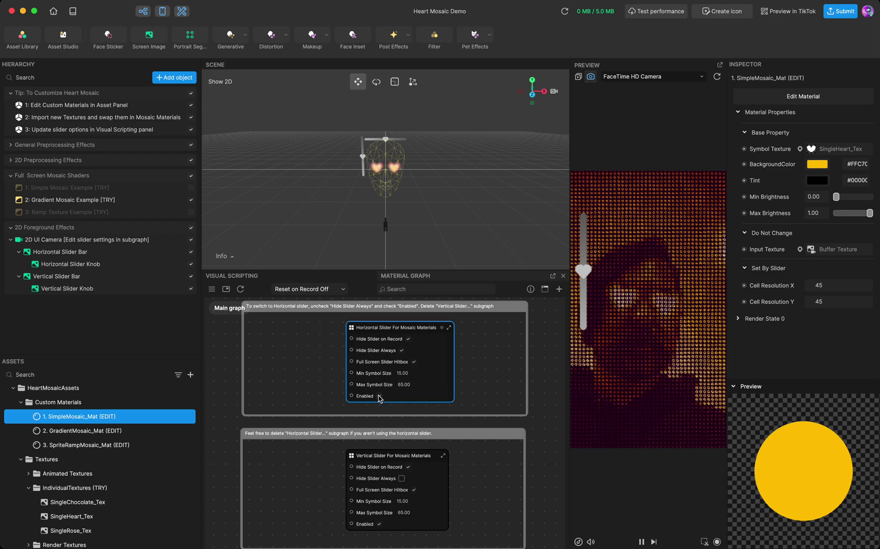
click(402, 351)
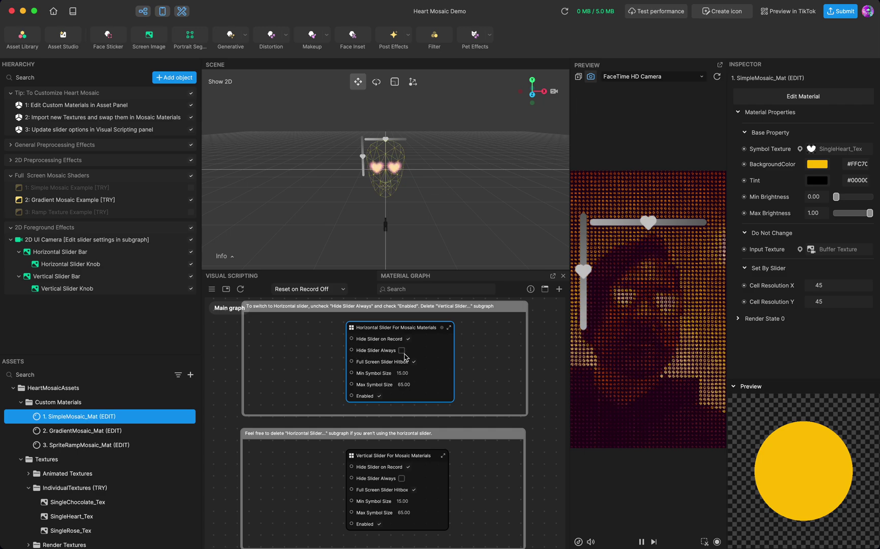
click(402, 479)
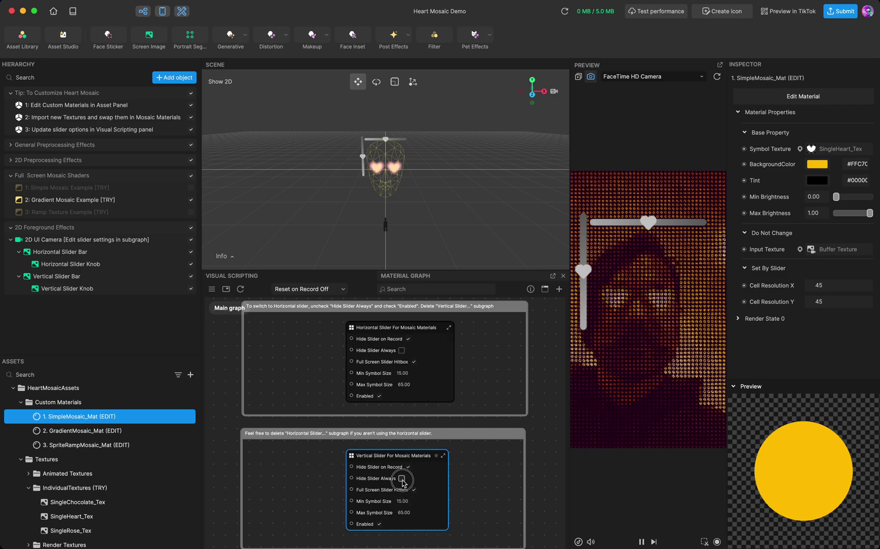
click(379, 523)
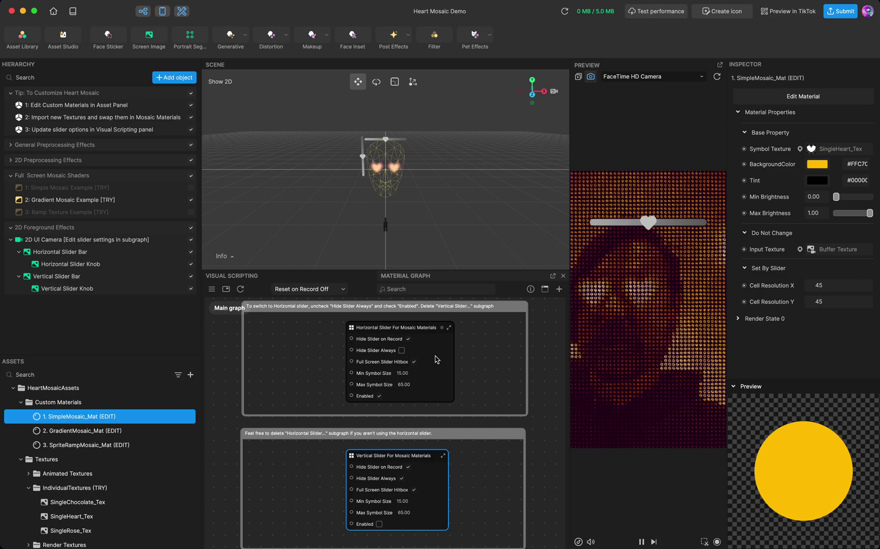
Drag the preview's horizontal slider to make the hearts largest, then finest, then medium-sized
scroll(436, 359, up, 5)
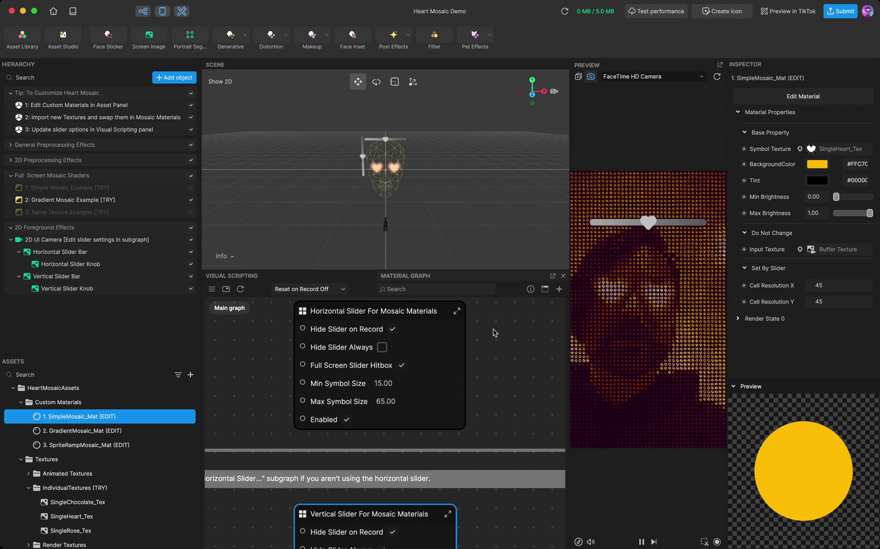
drag(509, 347, 521, 378)
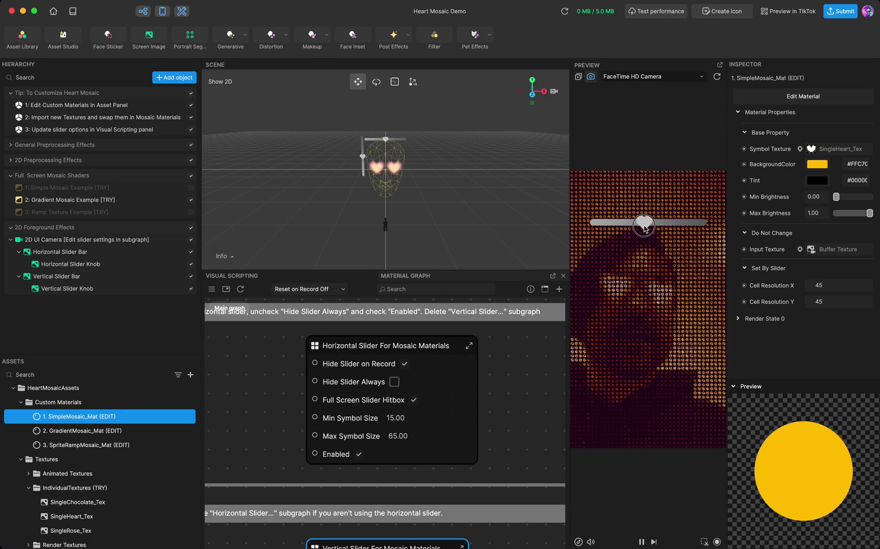
drag(653, 232, 554, 224)
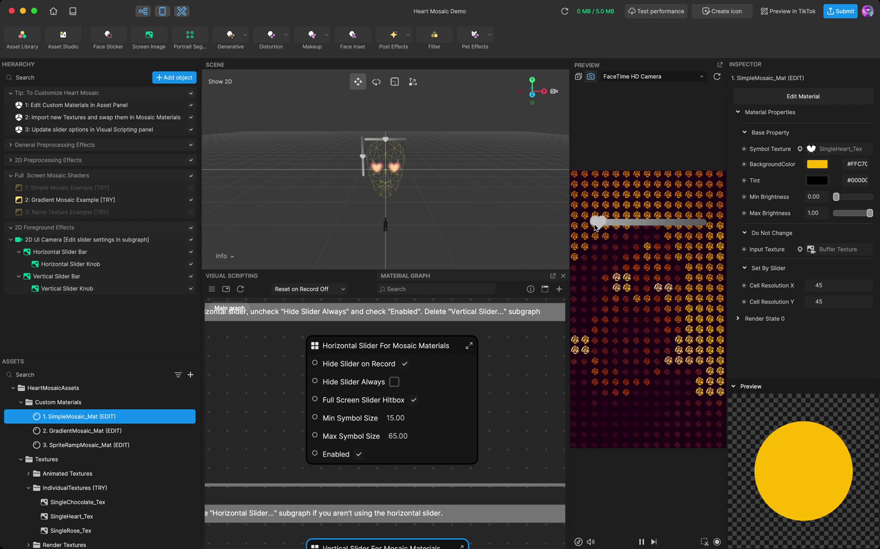
drag(596, 226, 701, 222)
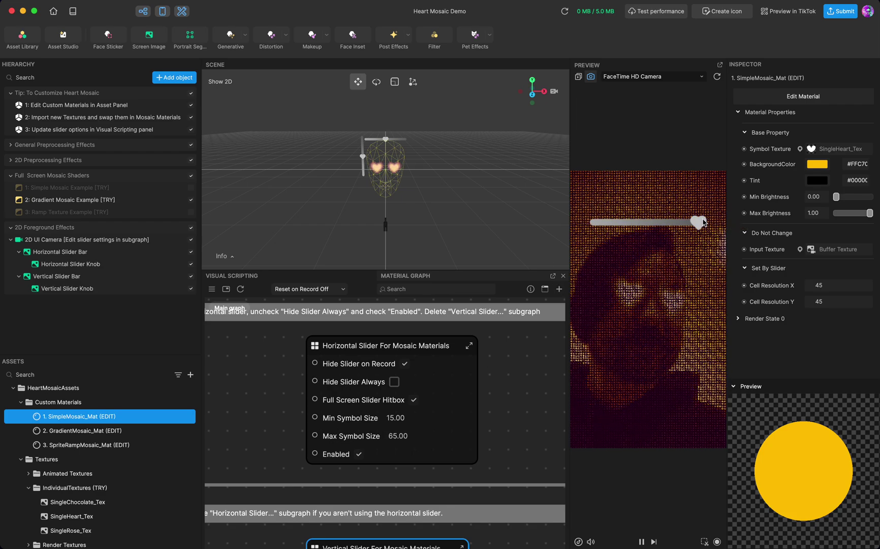
drag(703, 222, 631, 218)
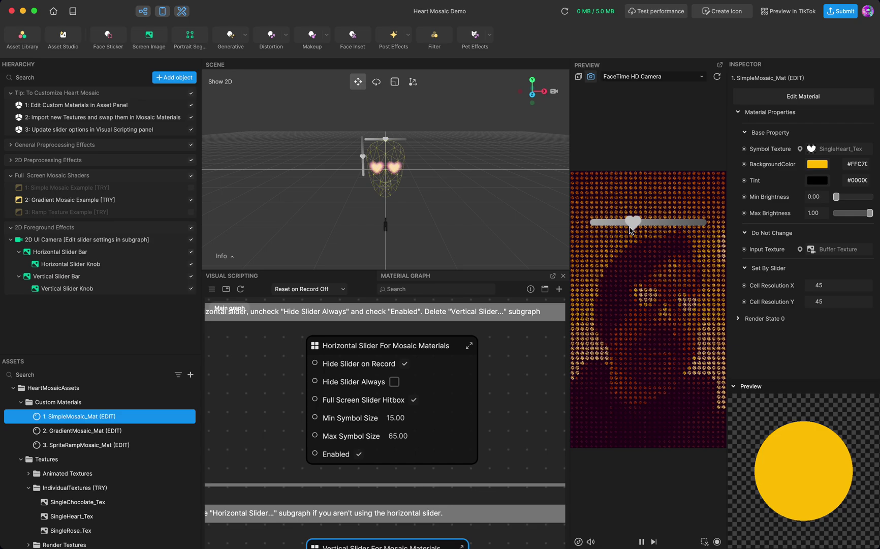
drag(683, 370, 642, 357)
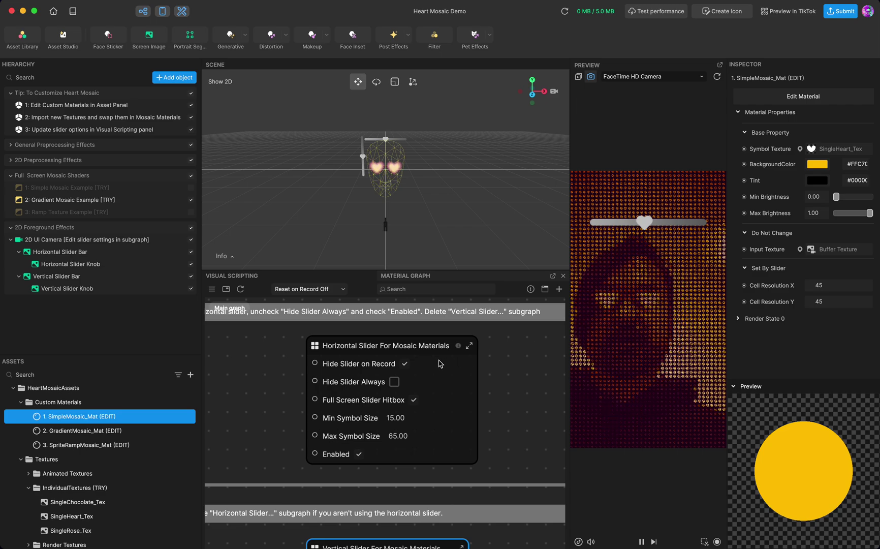
Switch the preview to the TikTok Camera view and make two test recordings
click(578, 541)
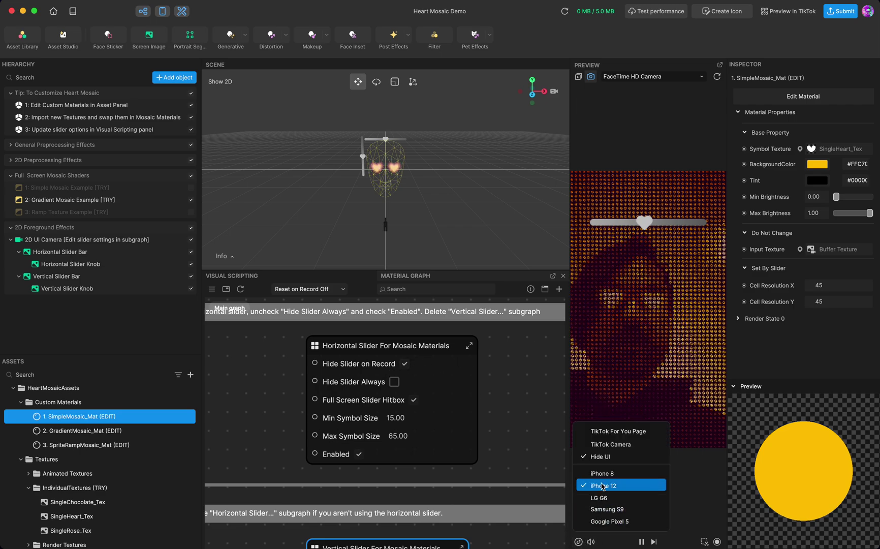
click(611, 444)
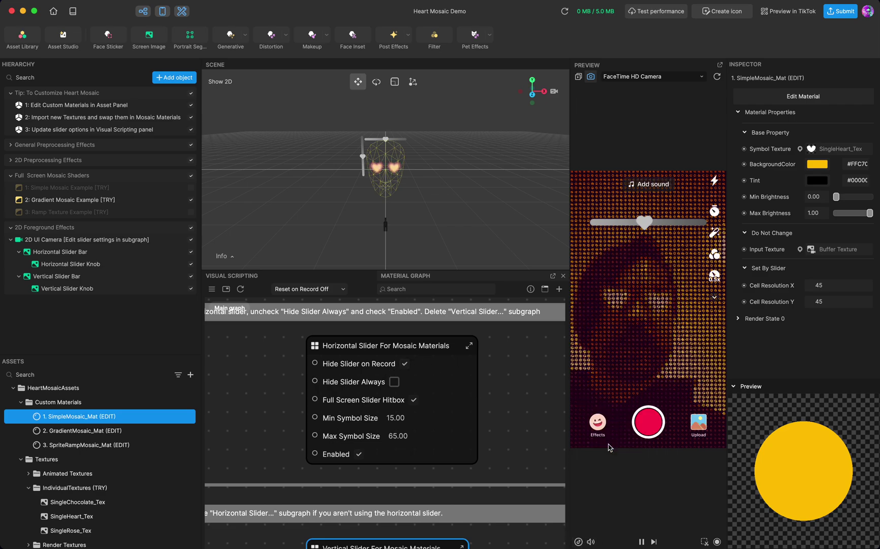
click(644, 424)
click(647, 424)
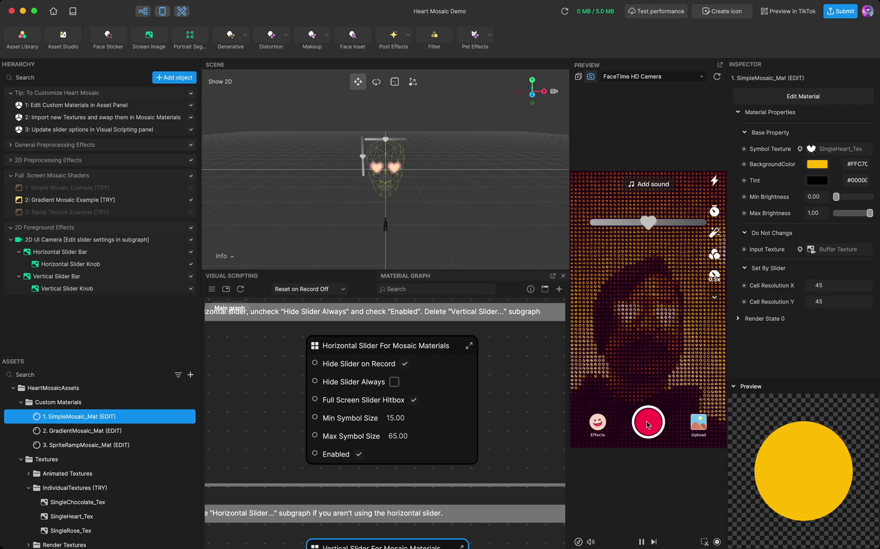
scroll(523, 331, down, 5)
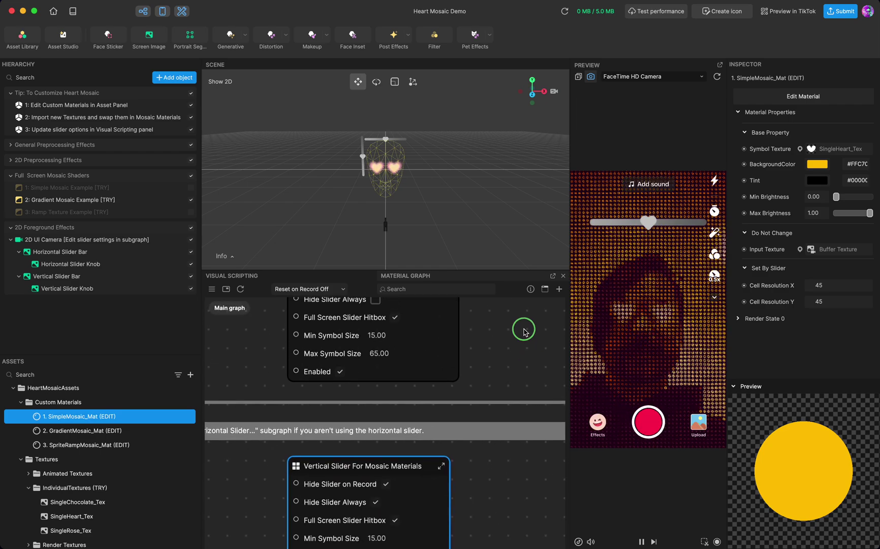
scroll(524, 330, up, 4)
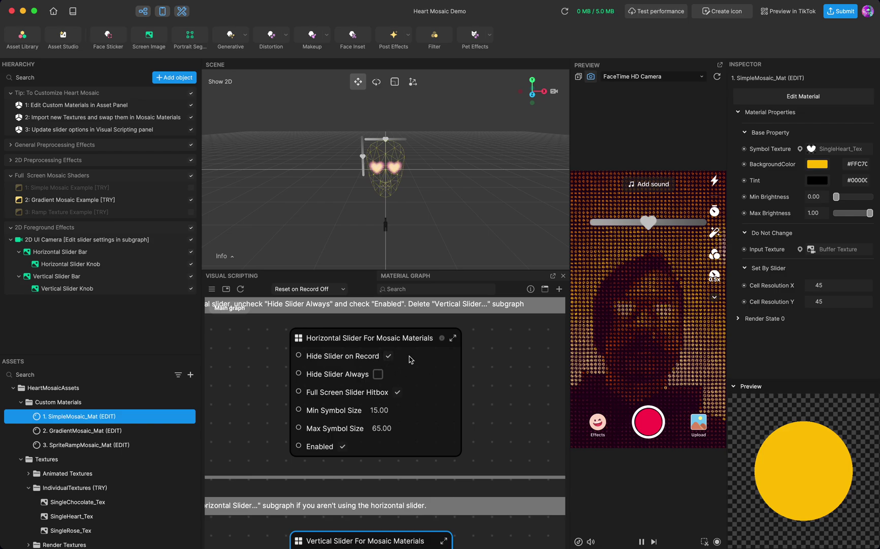
click(647, 423)
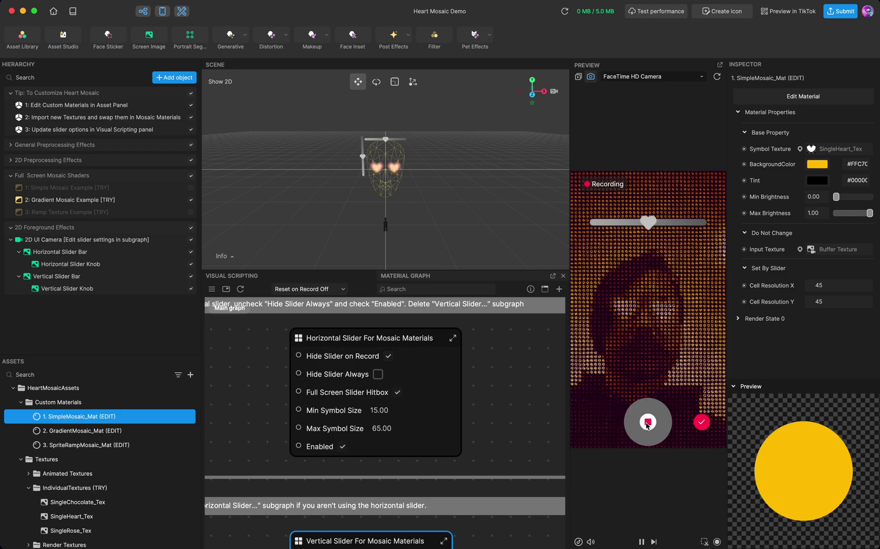
click(647, 423)
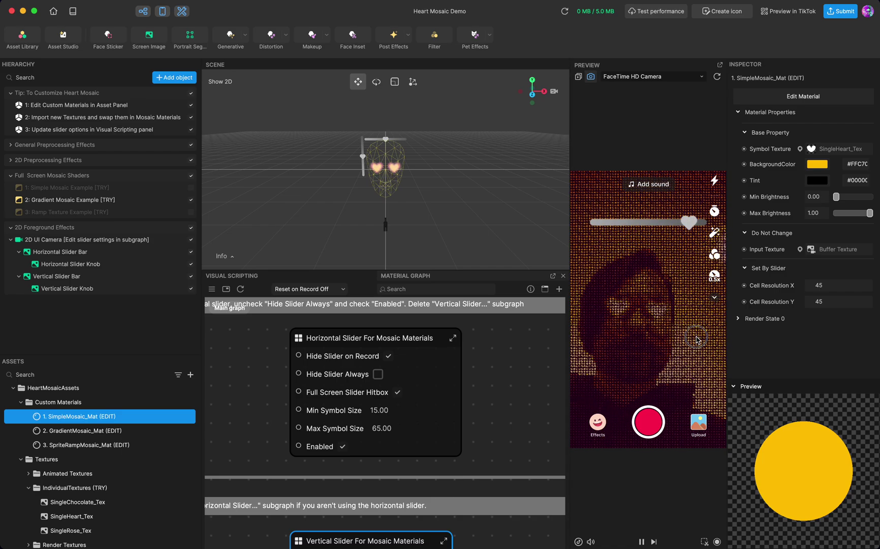
Check Hide Slider Always on the Horizontal Slider, then record while dragging to shrink the hearts
click(378, 375)
click(651, 427)
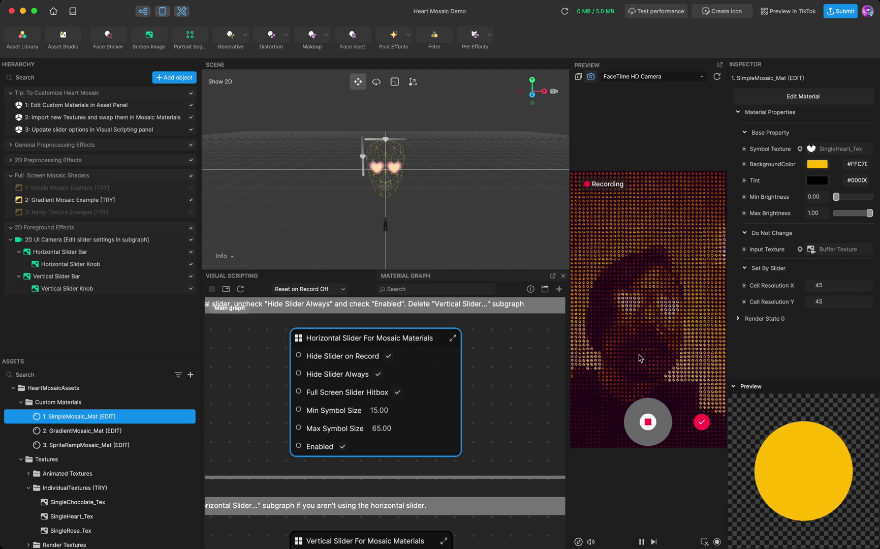
drag(597, 333, 670, 336)
click(649, 419)
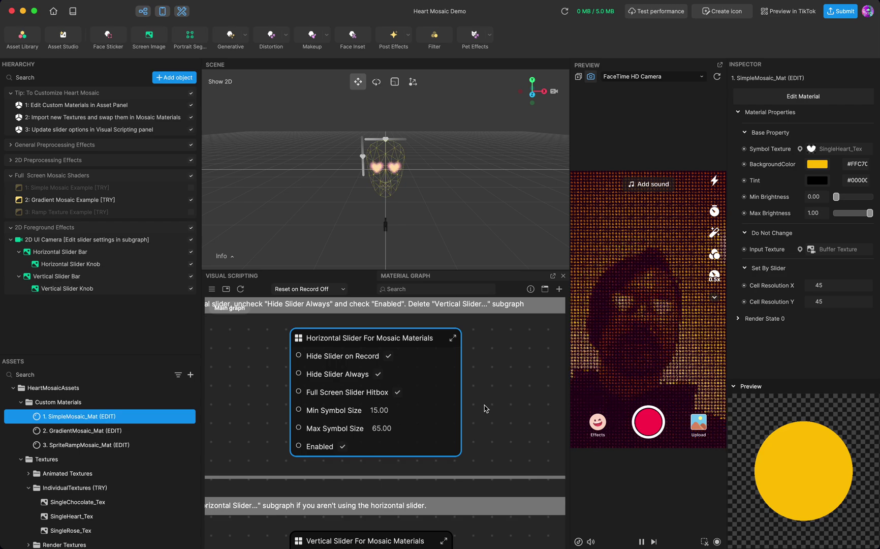
Open the Horizontal Slider For Mosaic Materials subgraph and zoom into its nodes
double_click(300, 340)
scroll(333, 485, up, 5)
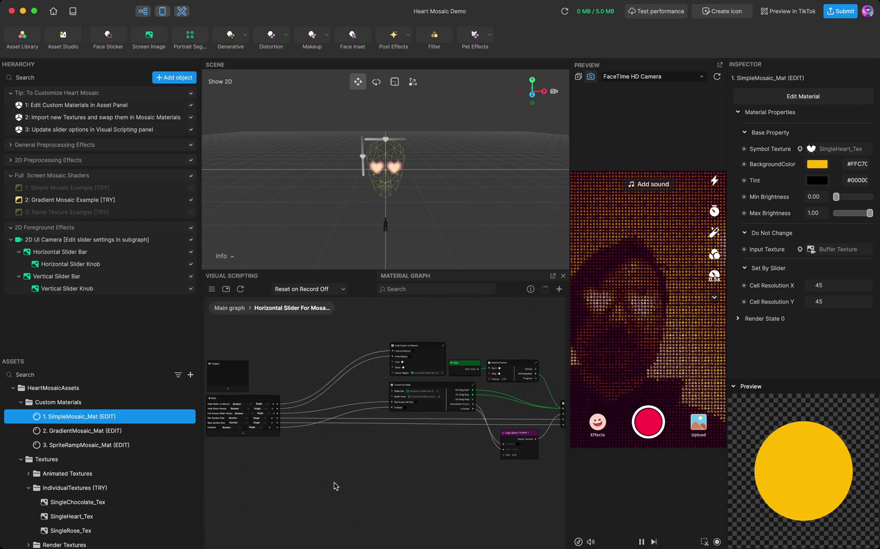
scroll(360, 485, up, 3)
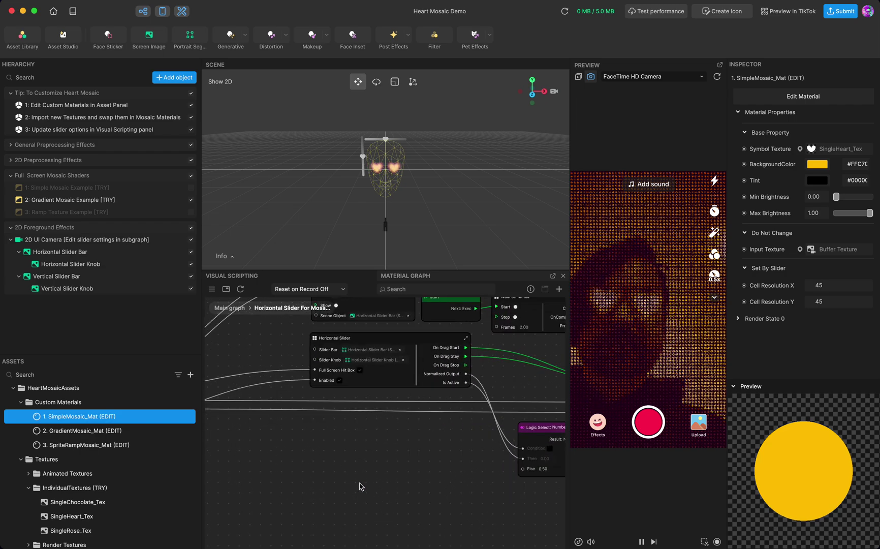
scroll(369, 482, up, 3)
scroll(376, 512, up, 3)
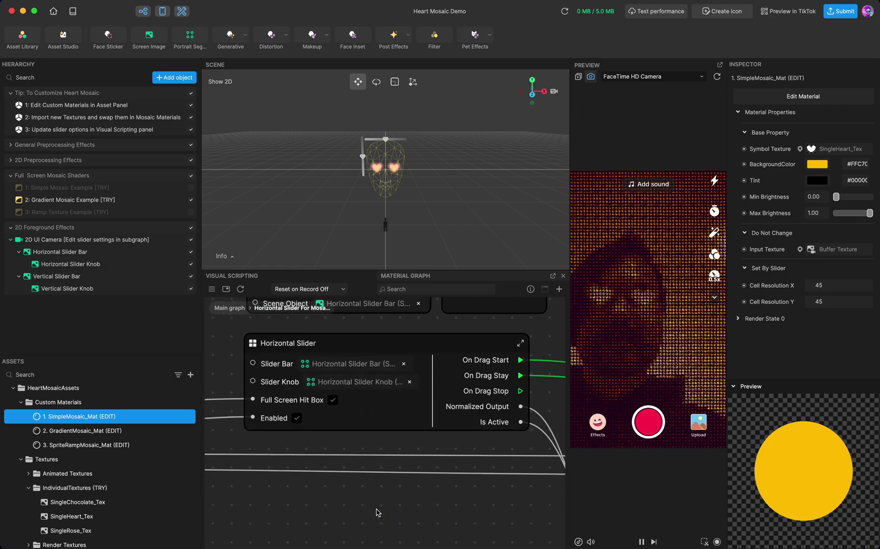
scroll(405, 442, up, 3)
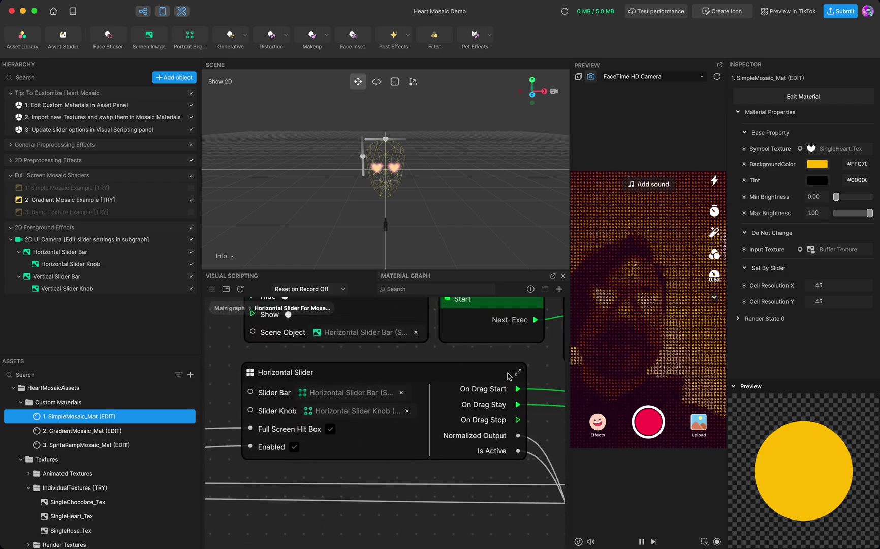
scroll(399, 428, down, 2)
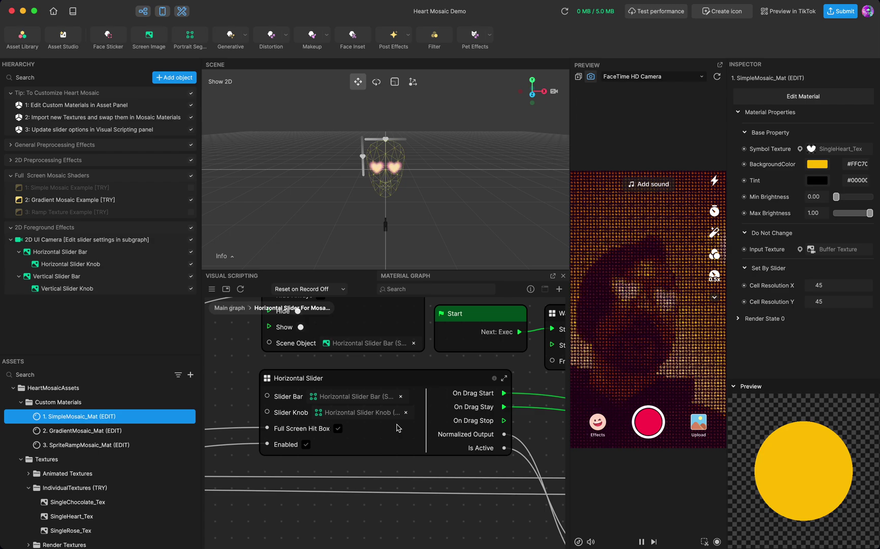
scroll(355, 406, up, 3)
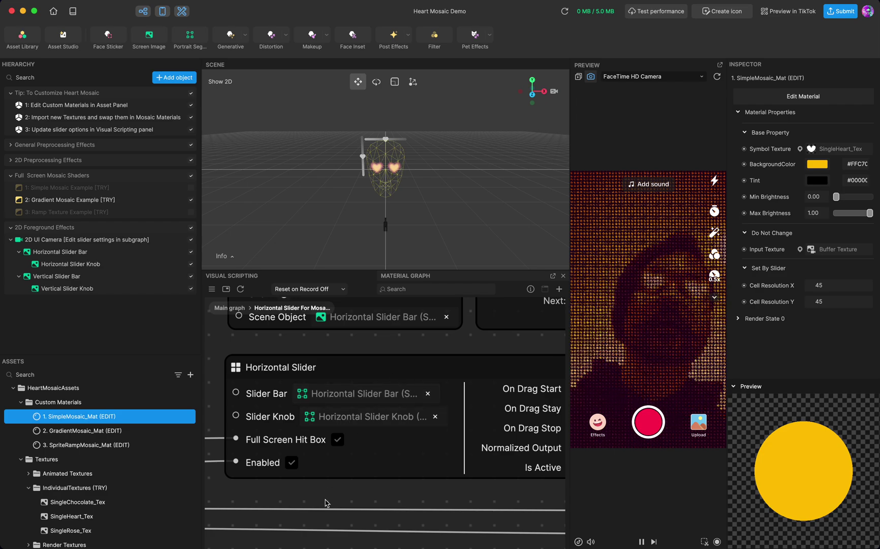
Pan around the subgraph to view the Logic Select node and the full node layout
drag(381, 501, 346, 508)
scroll(345, 508, down, 2)
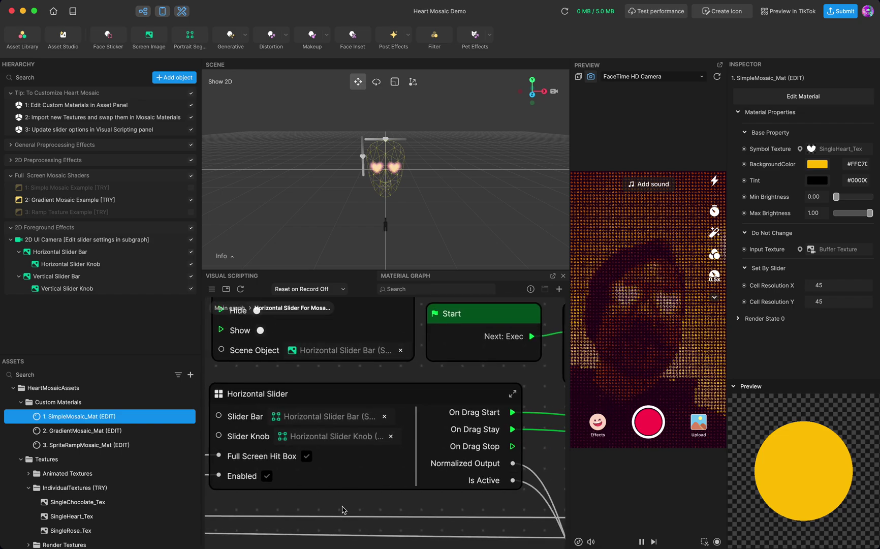
scroll(343, 509, down, 2)
drag(530, 496, 398, 382)
scroll(458, 401, down, 5)
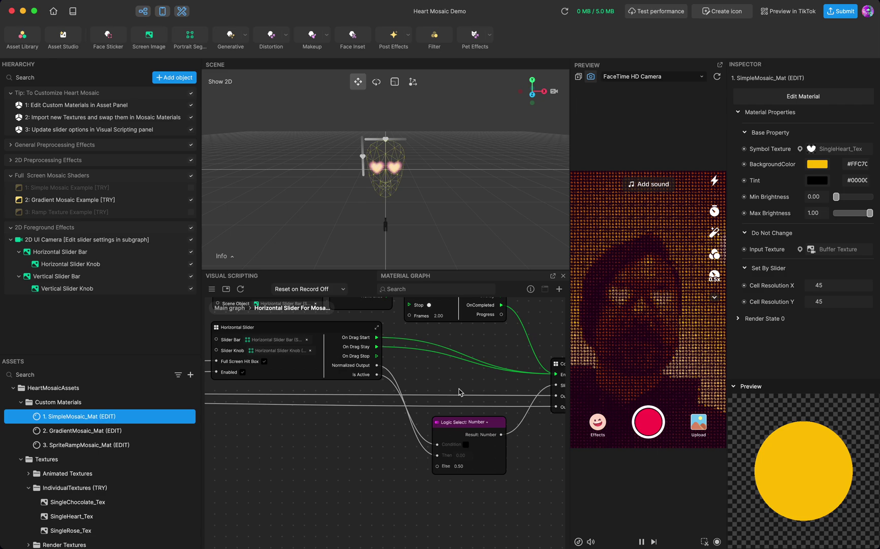
drag(330, 436, 433, 473)
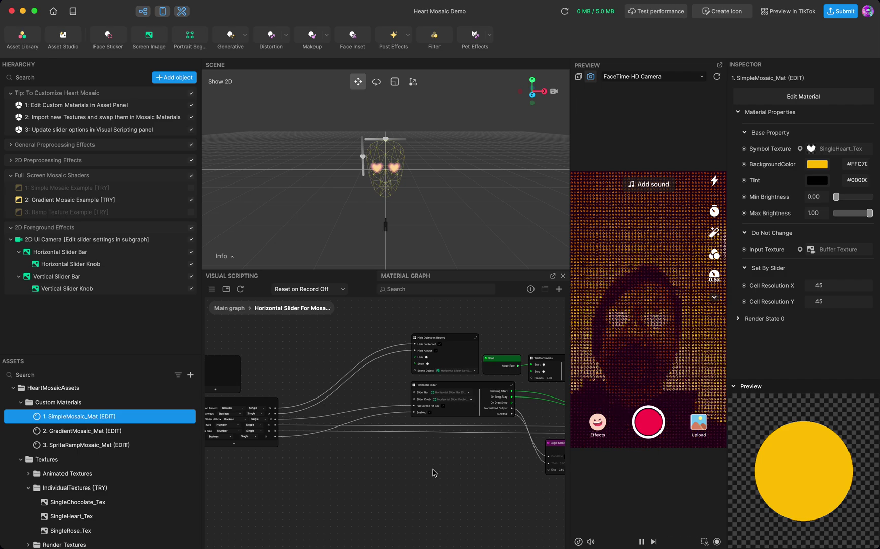